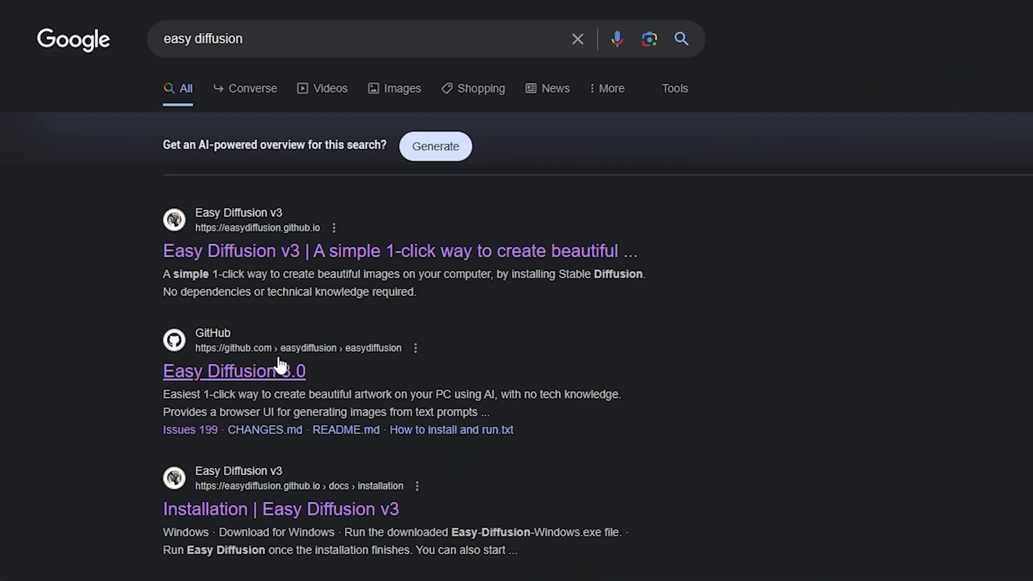
Open the Easy Diffusion GitHub repository, skim its description and download the Windows installer.
left_click(278, 361)
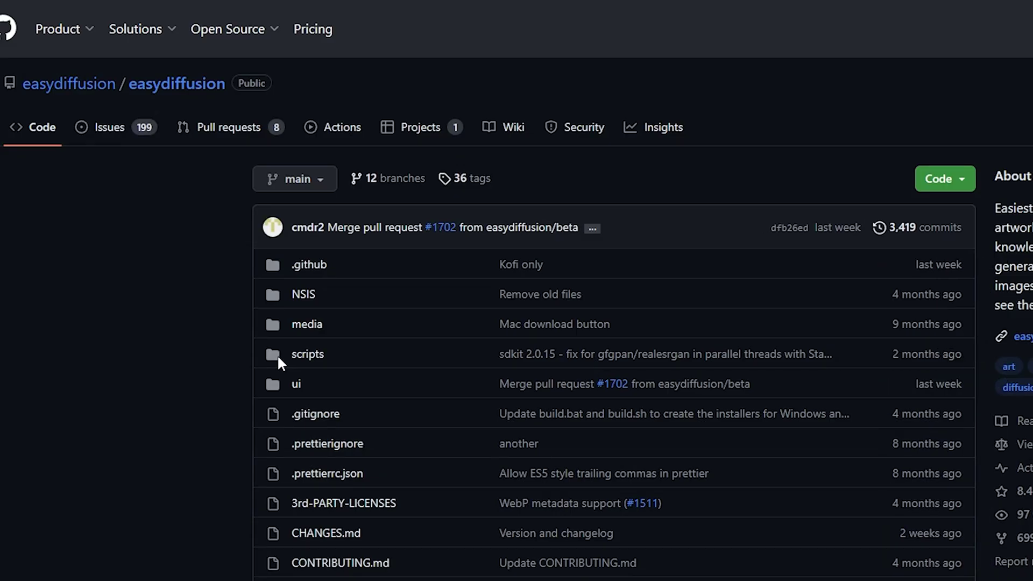
left_click_drag(145, 80, 269, 81)
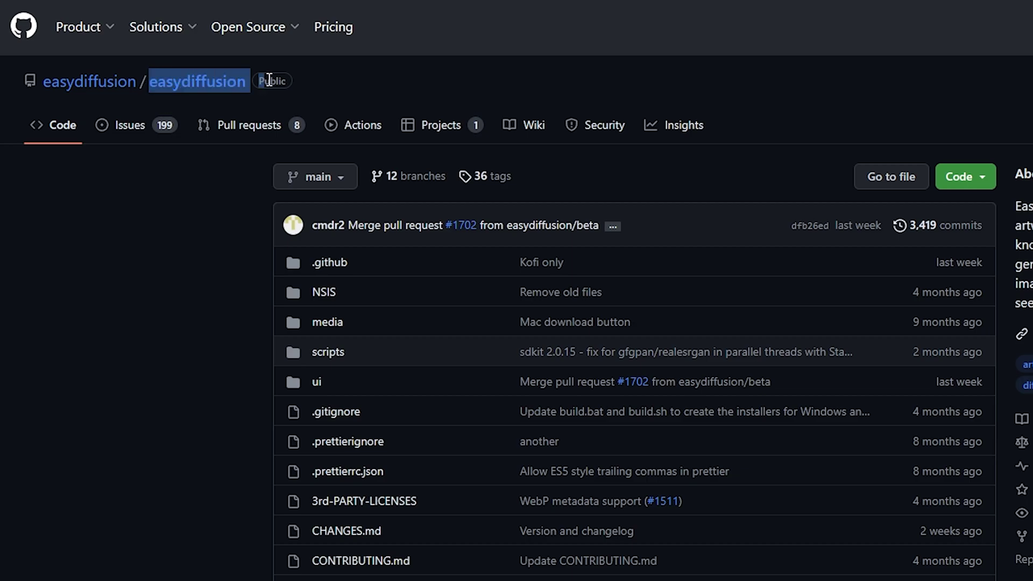
left_click(427, 85)
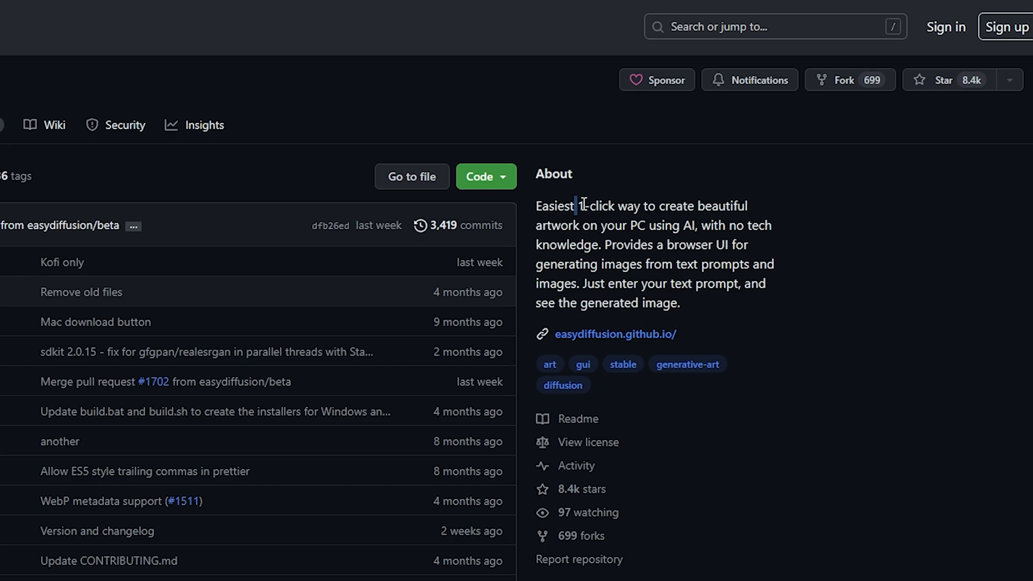
left_click_drag(583, 206, 771, 216)
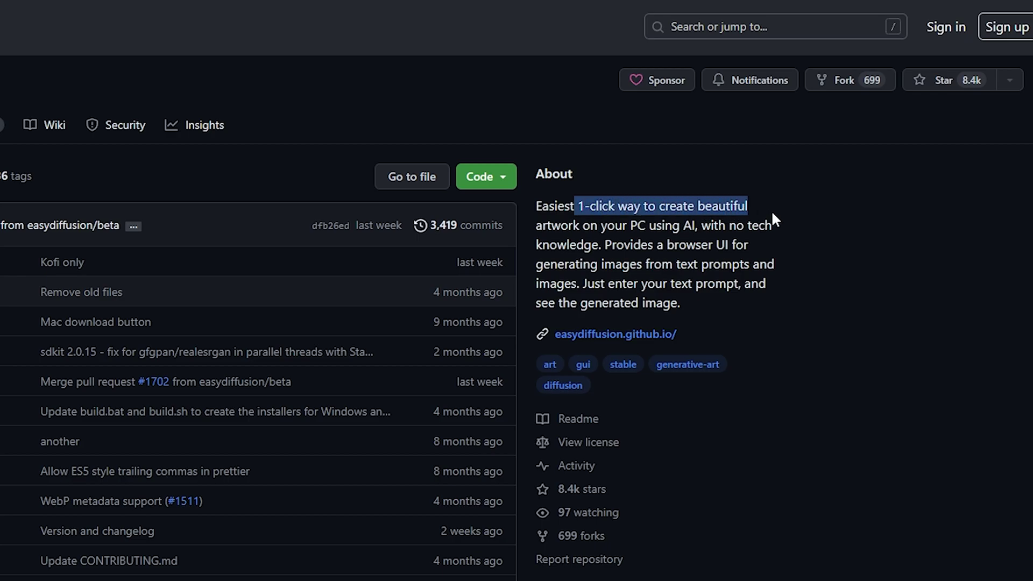
mouse_move(771, 211)
left_mouse_down()
mouse_move(671, 232)
mouse_move(700, 235)
left_mouse_up()
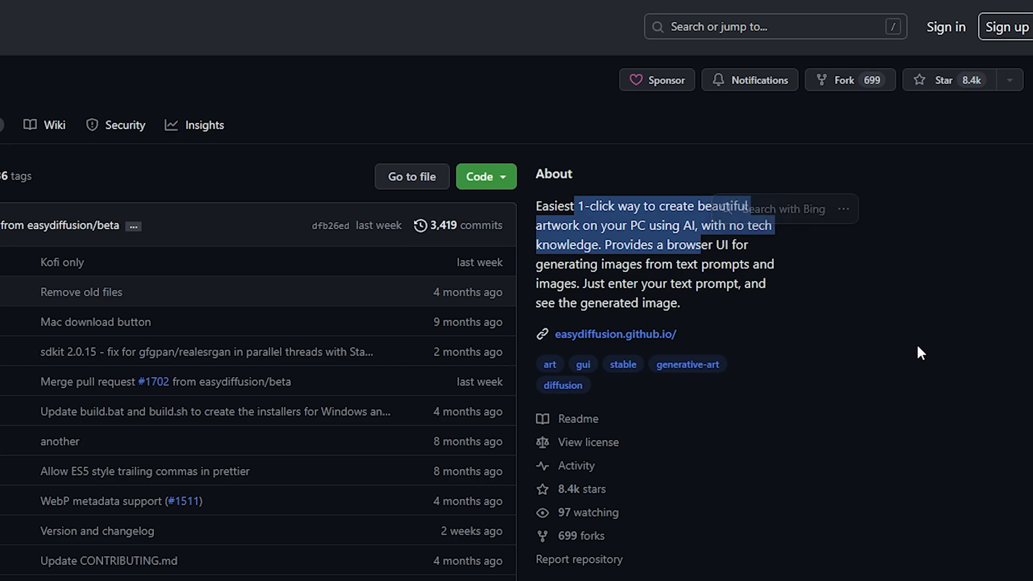
scroll(917, 353, "down", 3)
scroll(918, 352, "down", 5)
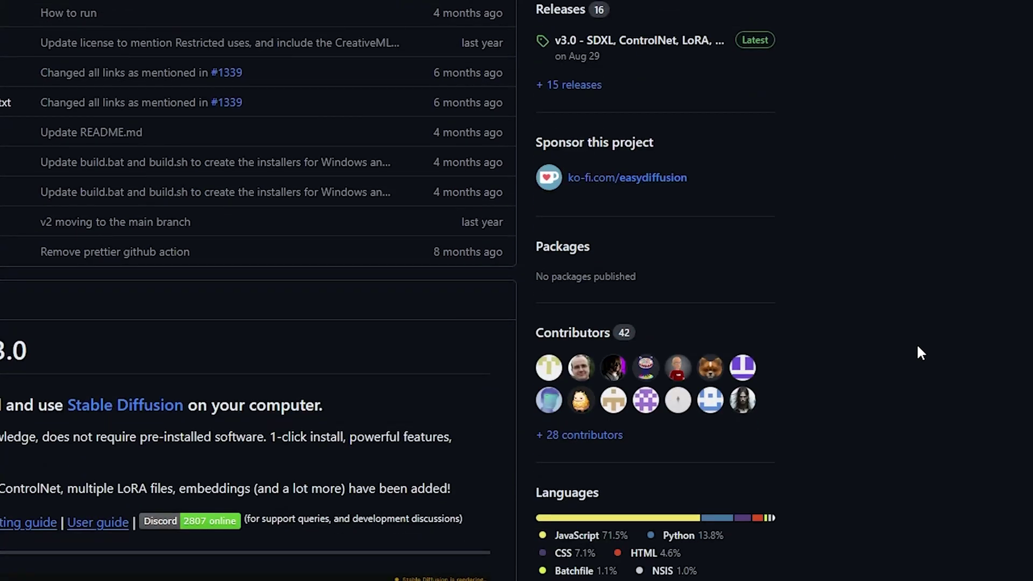
scroll(437, 307, "down", 2)
scroll(437, 307, "down", 3)
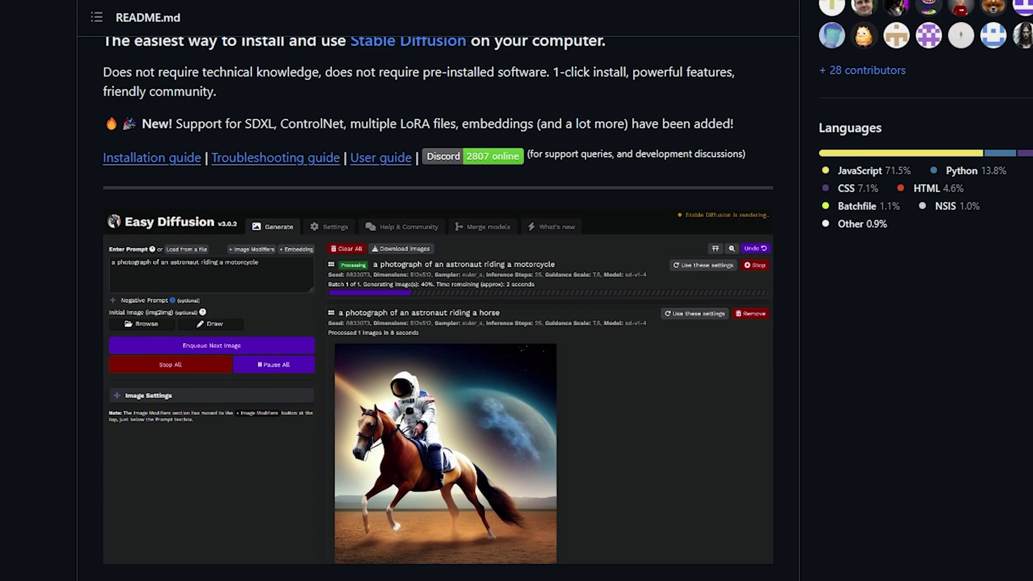
scroll(437, 306, "down", 3)
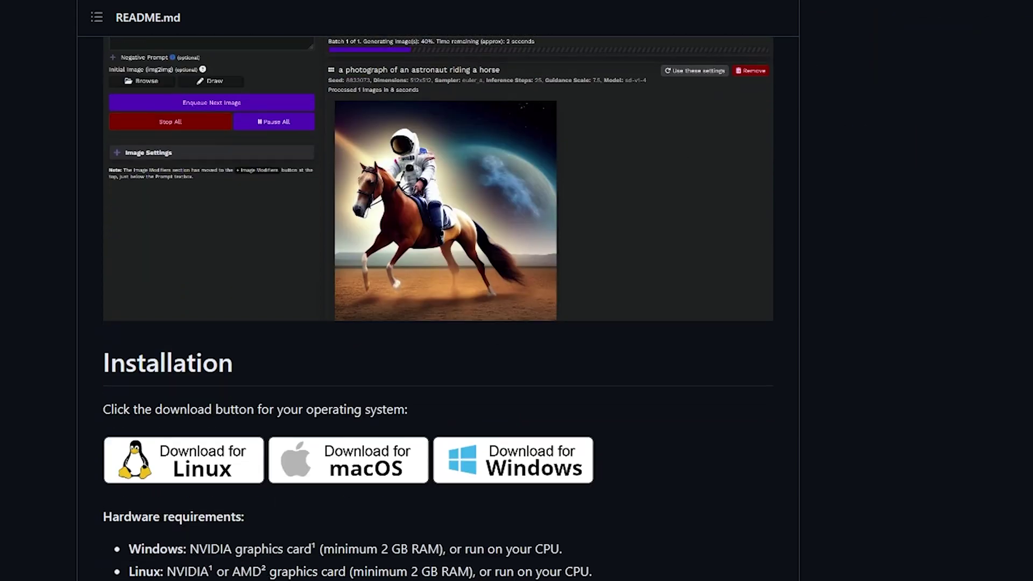
left_click(526, 467)
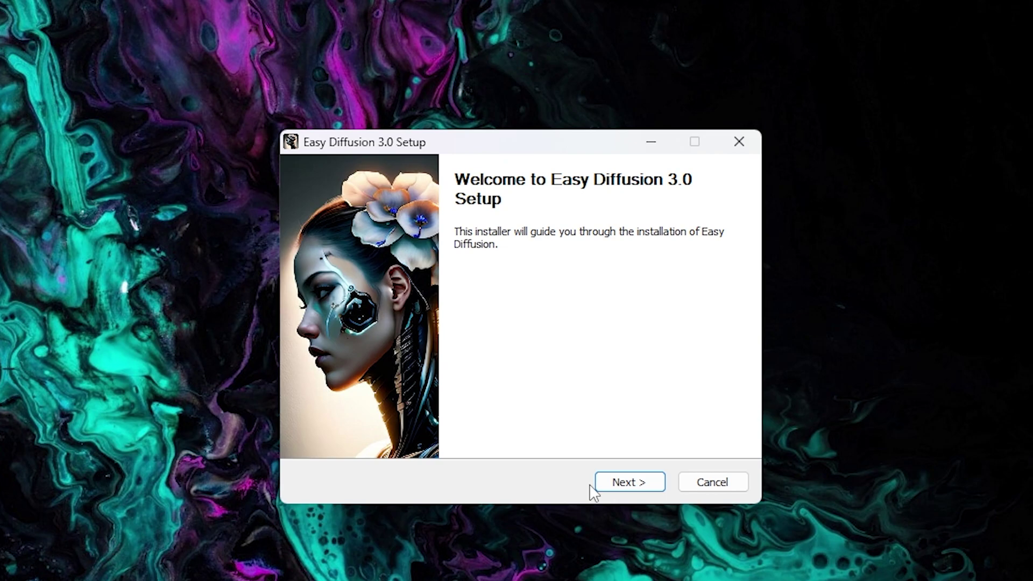
Accept the Easy Diffusion 3.0 Setup license and browse This PC for an install folder.
left_click(621, 483)
left_click(629, 484)
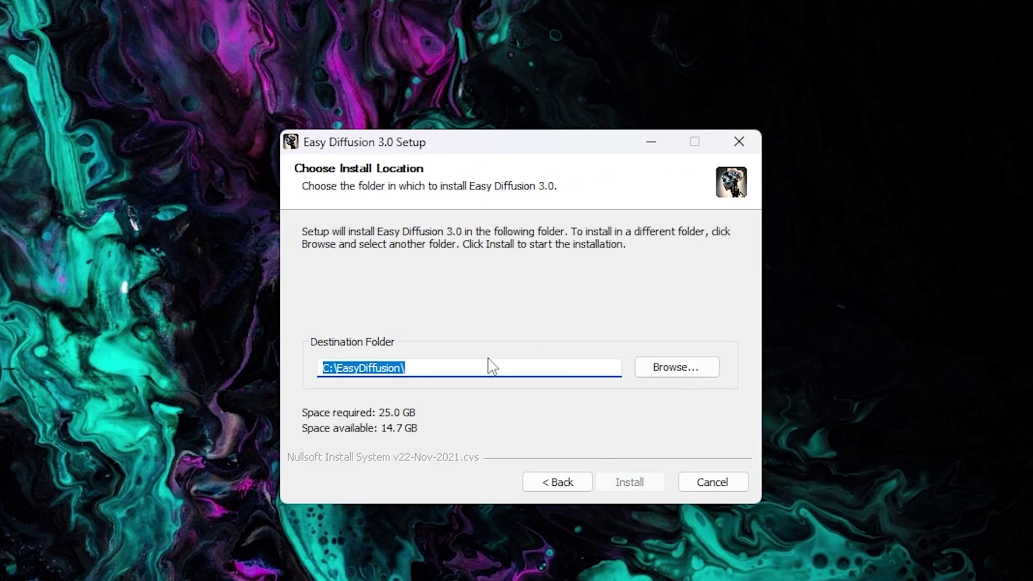
left_click(710, 367)
double_click(428, 392)
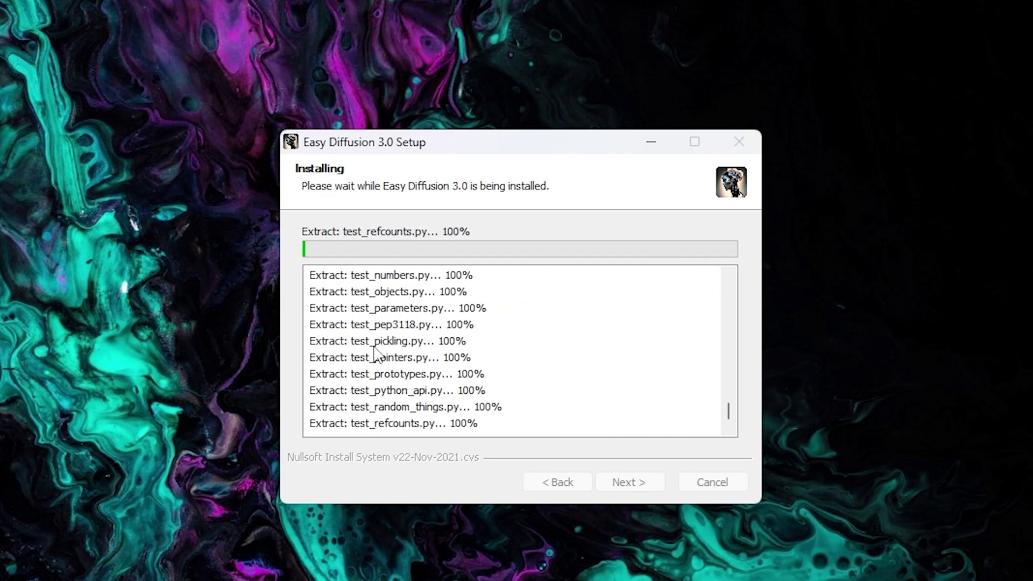
Launch Easy Diffusion by searching 'easy diffusion' in Windows Start.
key("super")
type("ea")
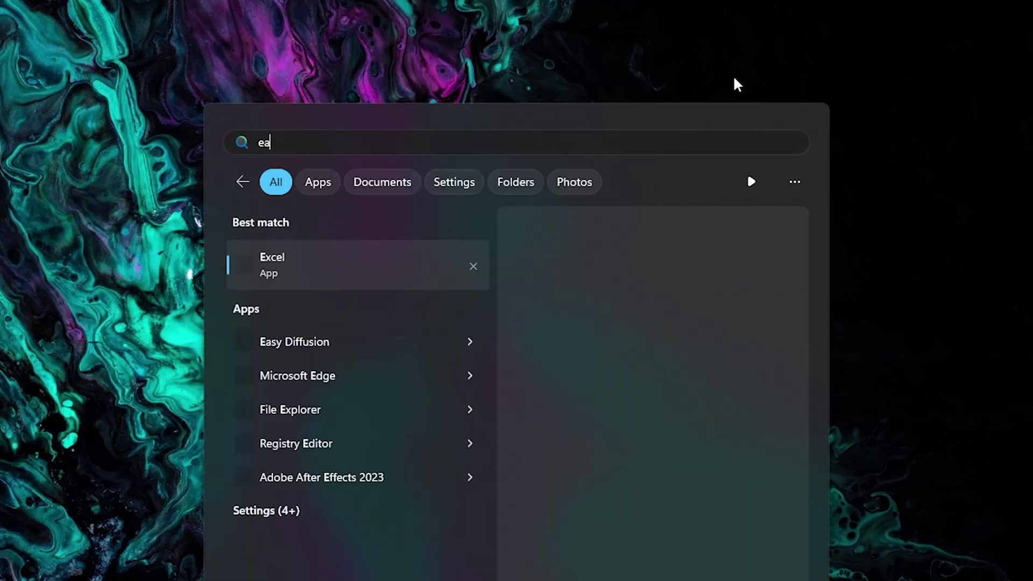
type("sy Diffusion")
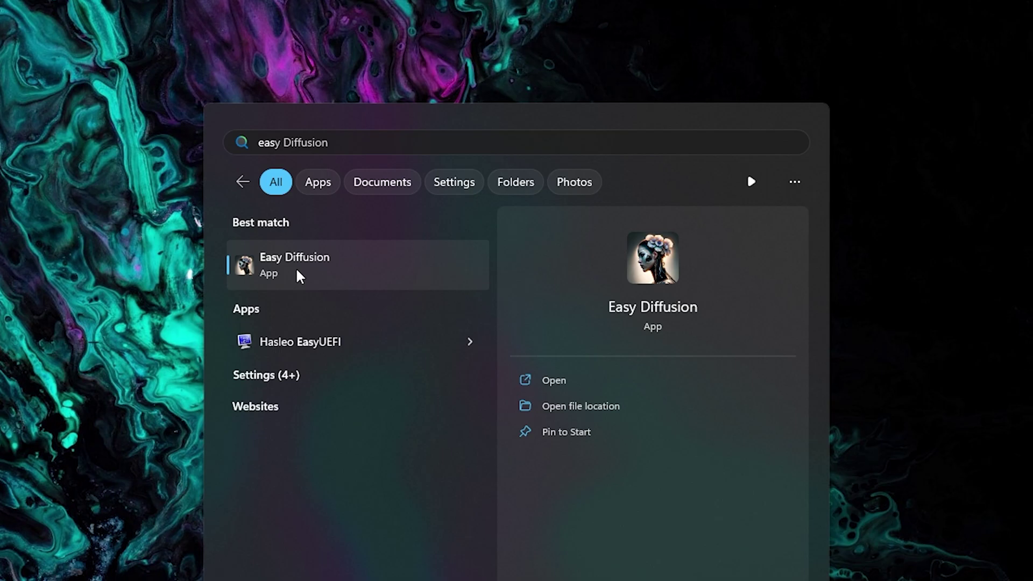
key("Return")
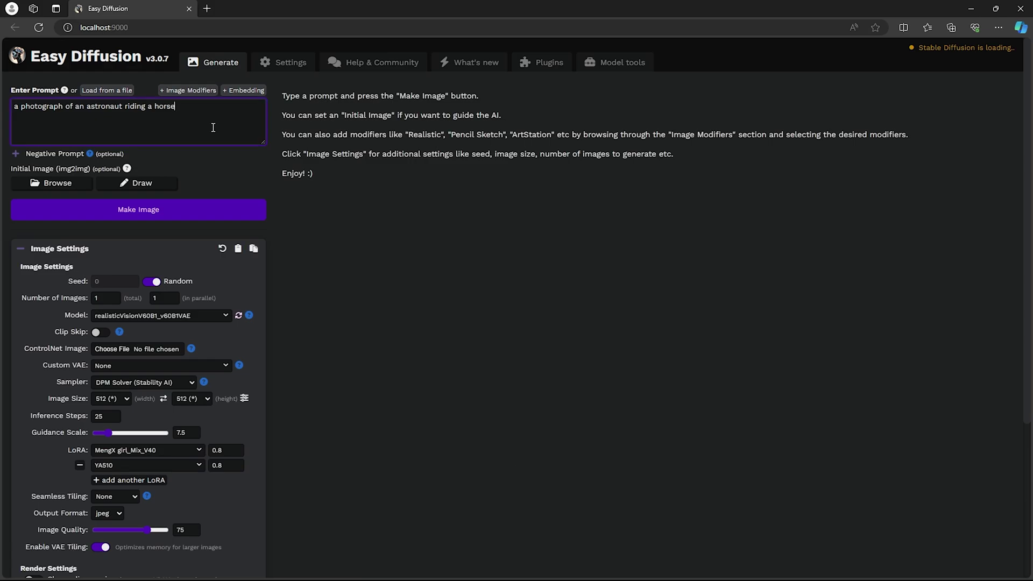
Check the prompt and negative prompt, then choose the realisticVisionV60B1_v60B1VAE model.
mouse_move(215, 122)
left_mouse_down()
mouse_move(8, 115)
mouse_move(198, 111)
left_mouse_up()
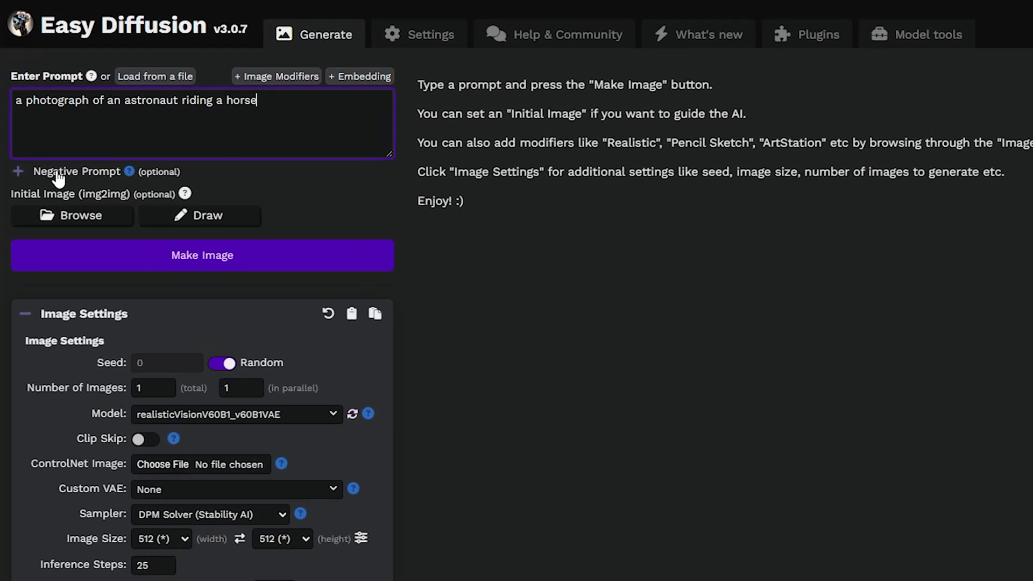
left_click(41, 153)
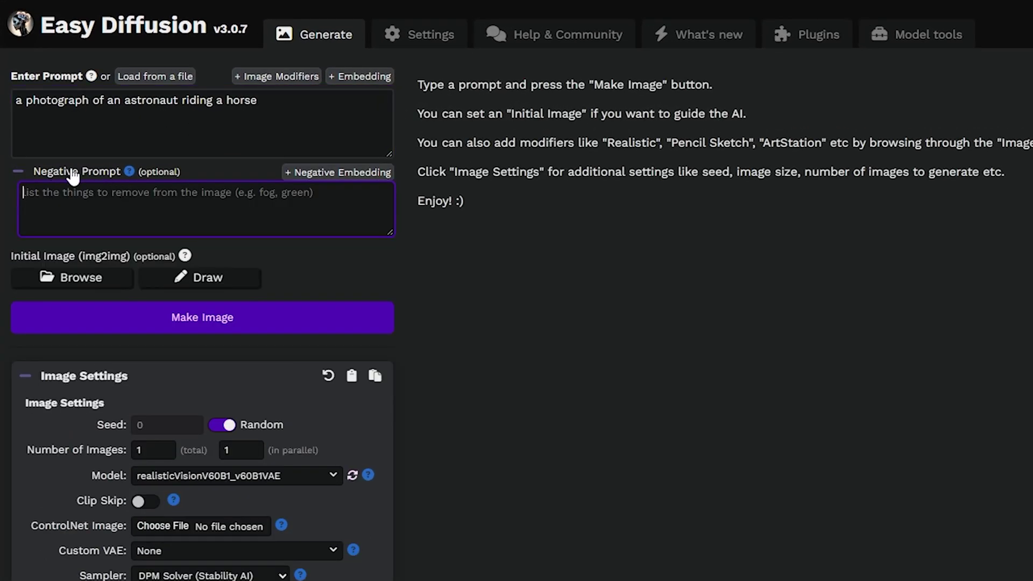
left_click(20, 171)
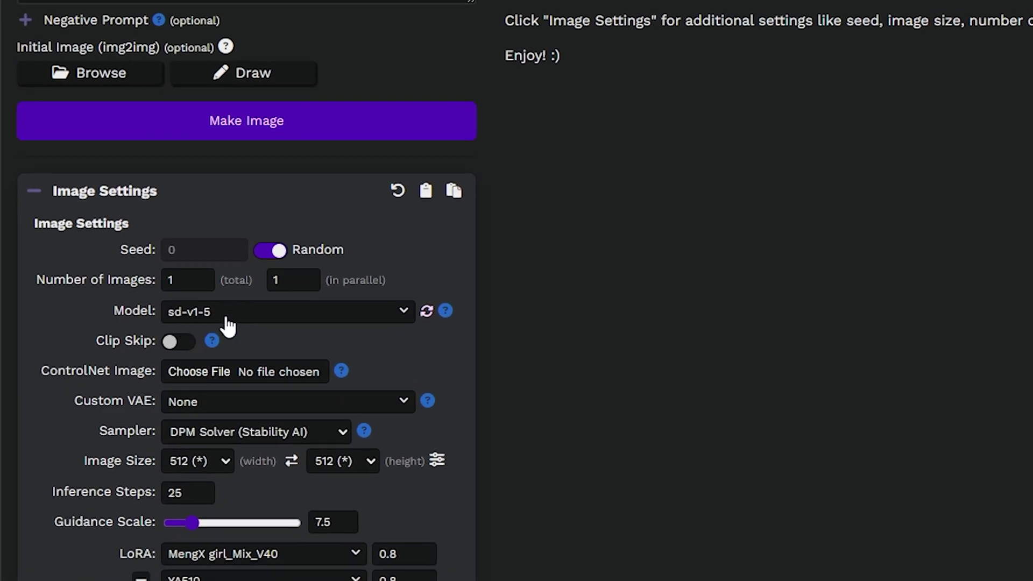
left_click(368, 315)
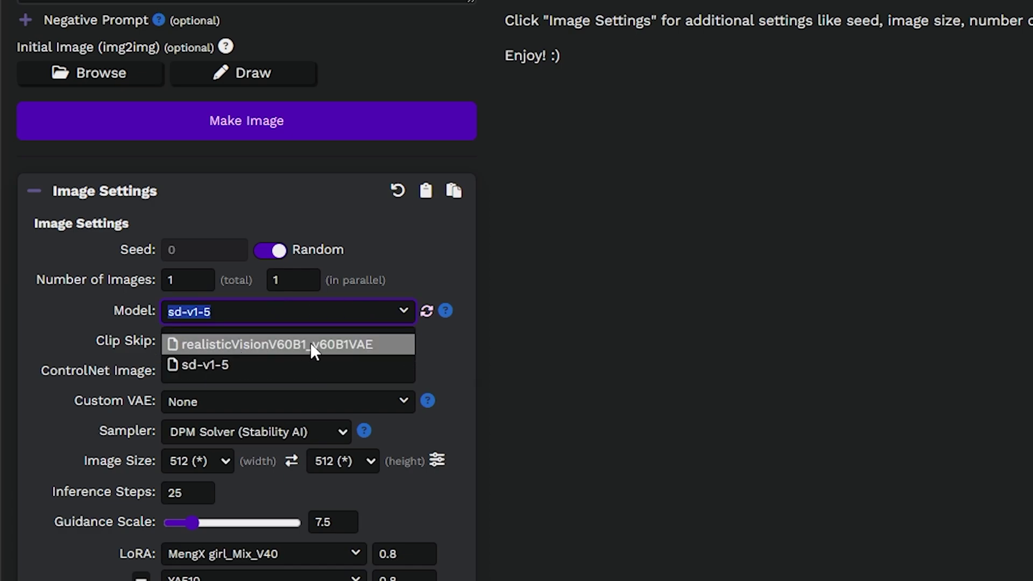
left_click(281, 343)
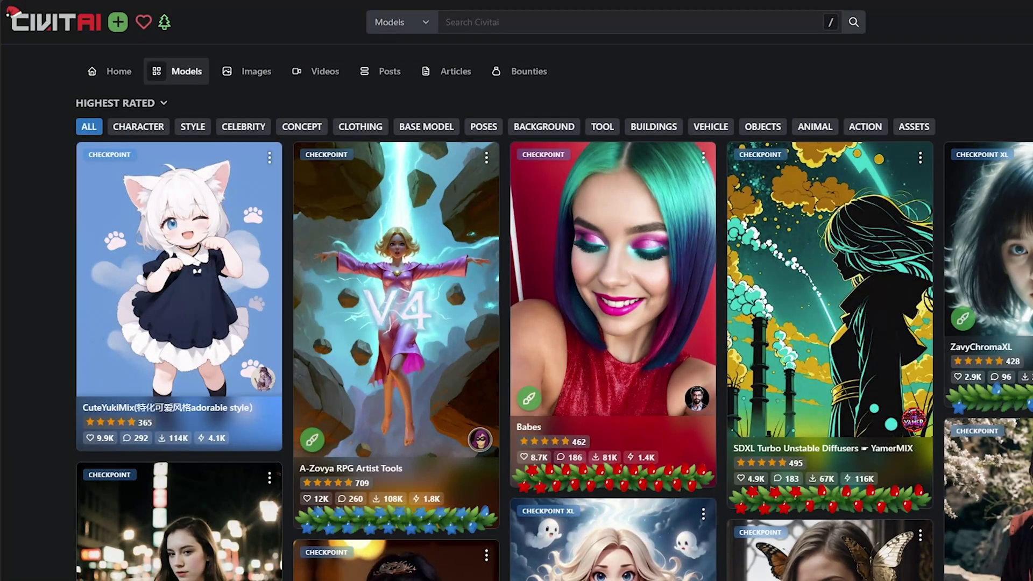
scroll(1011, 303, "down", 3)
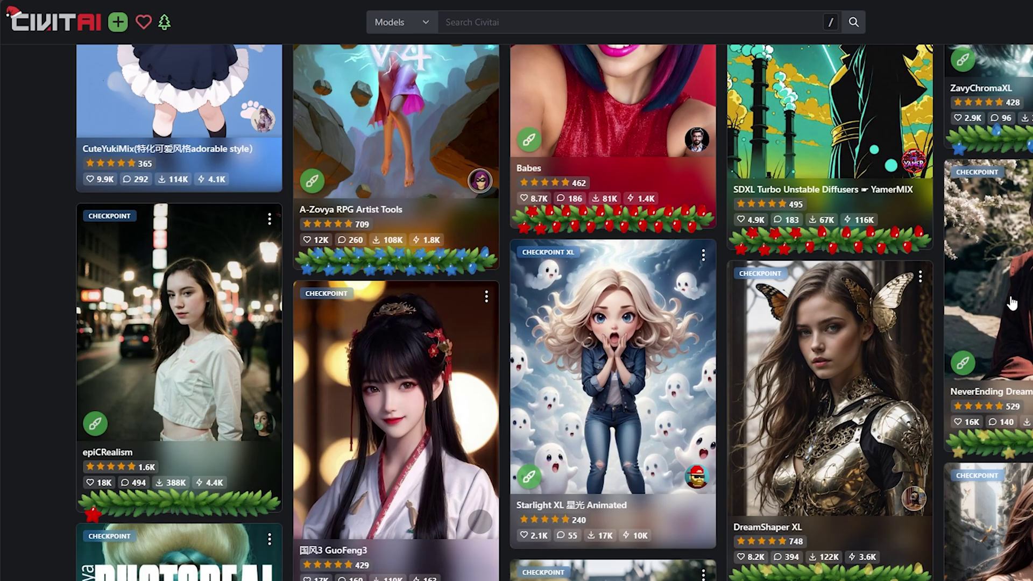
scroll(432, 408, "down", 3)
scroll(329, 236, "up", 2)
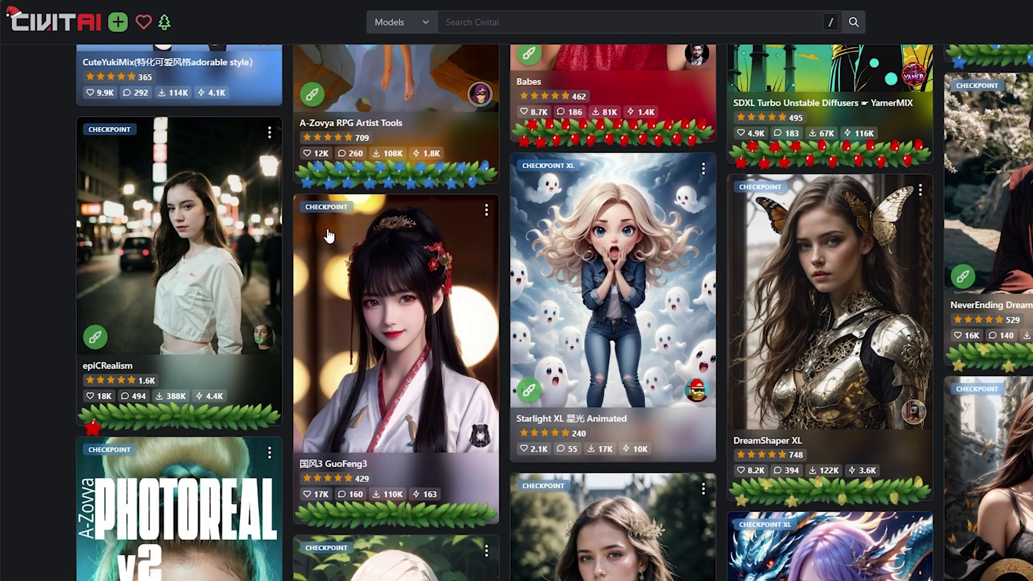
scroll(425, 353, "down", 4)
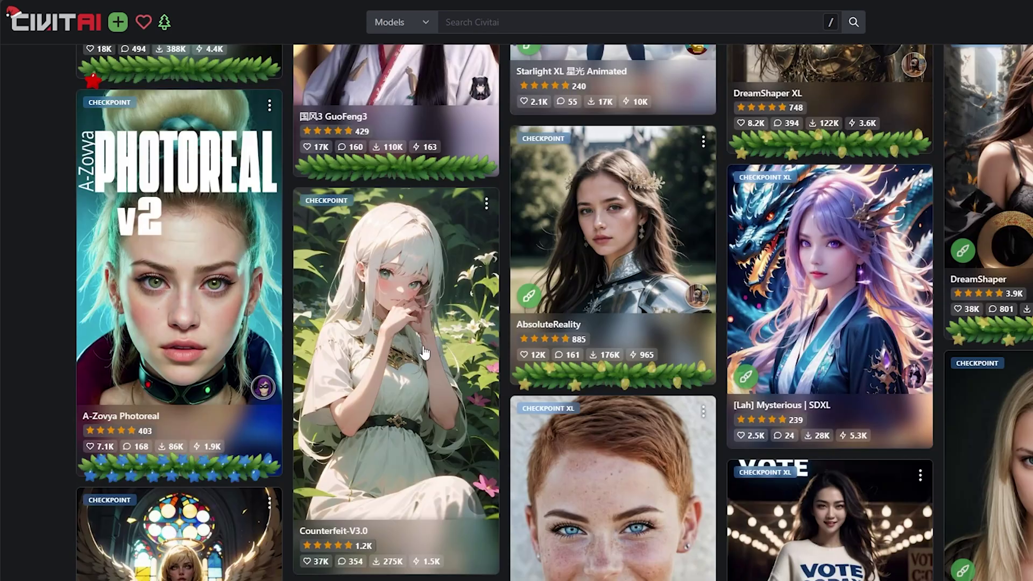
scroll(425, 353, "down", 2)
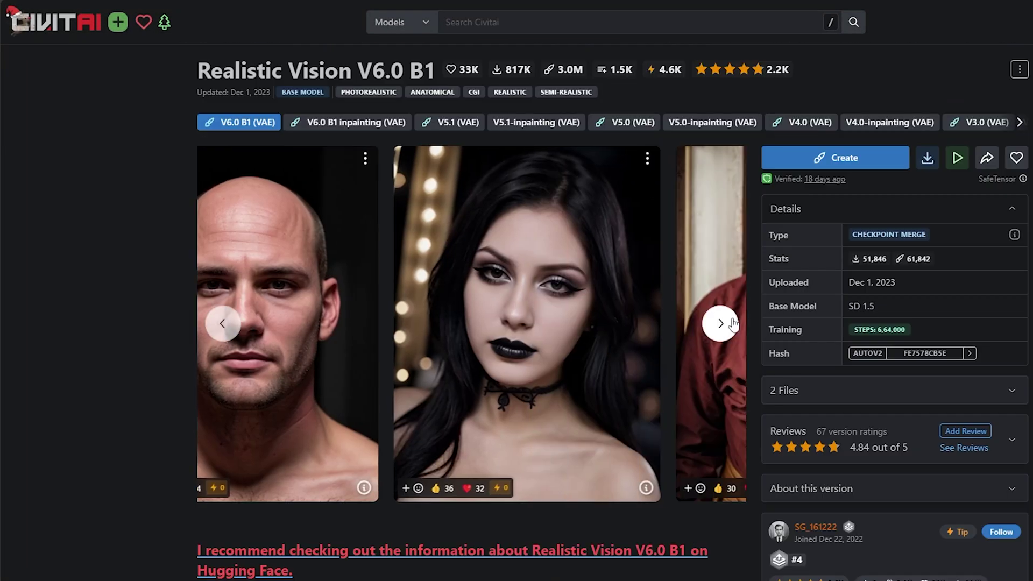
Show the next sample image on the Realistic Vision V6.0 B1 page.
left_click(732, 323)
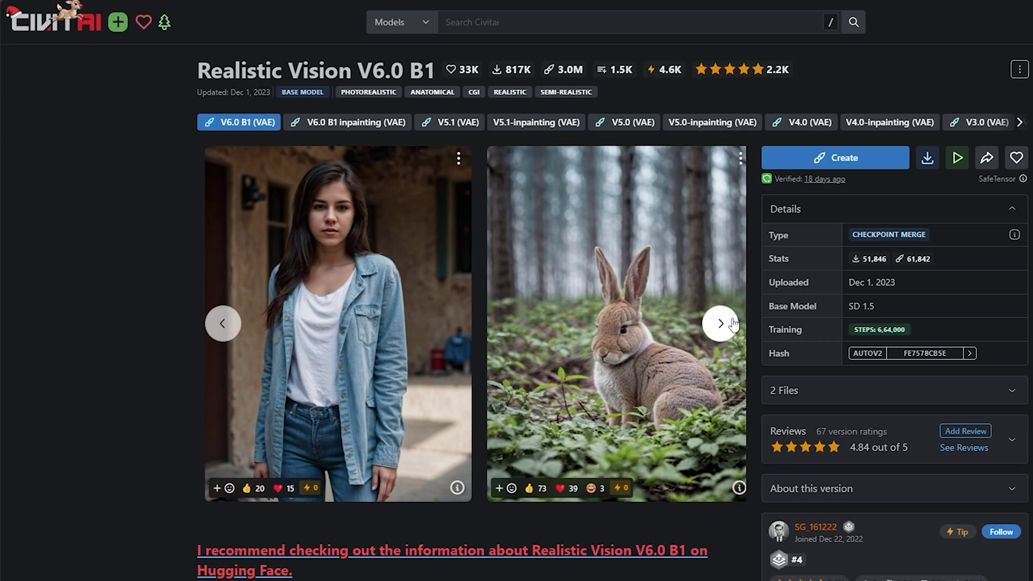
Start the 3.97 GB Realistic Vision SafeTensor download, then pause and cancel it.
left_click(927, 157)
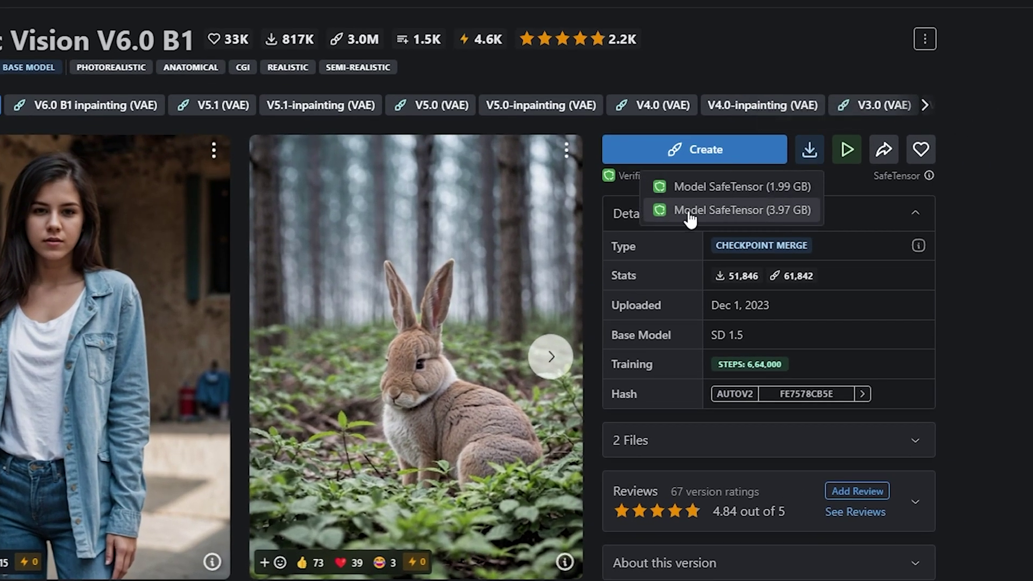
left_click(723, 214)
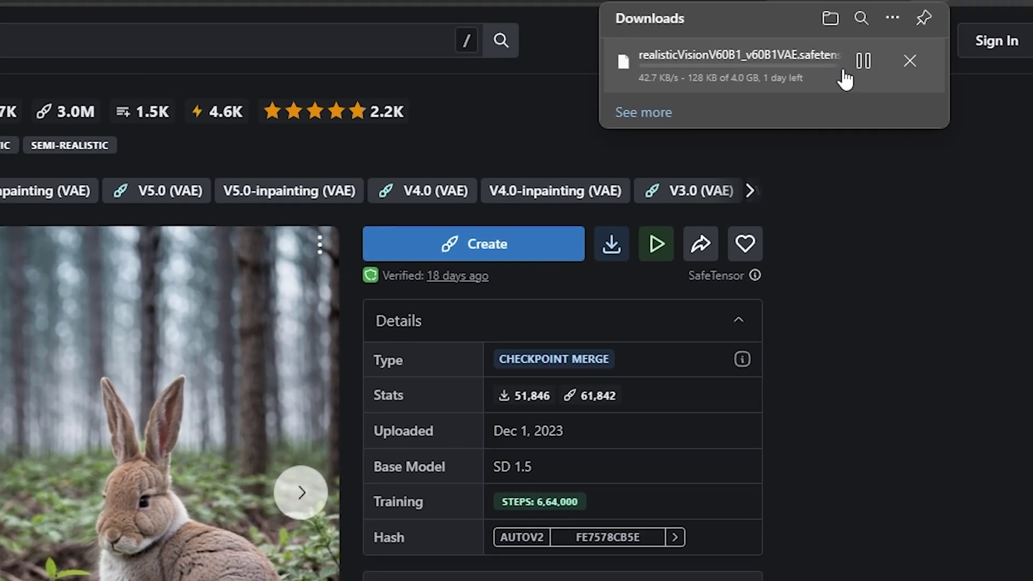
left_click(864, 62)
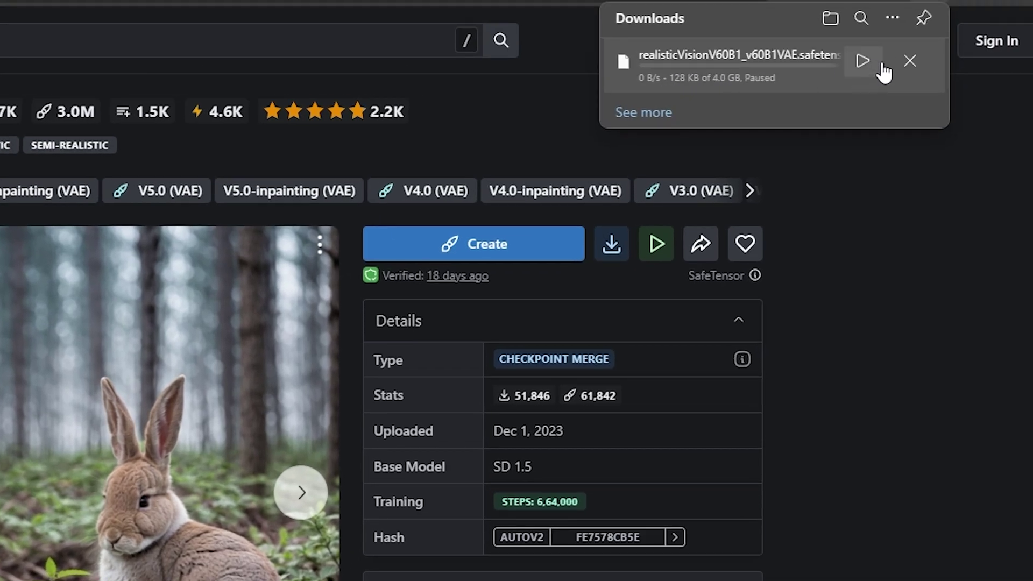
left_click(910, 62)
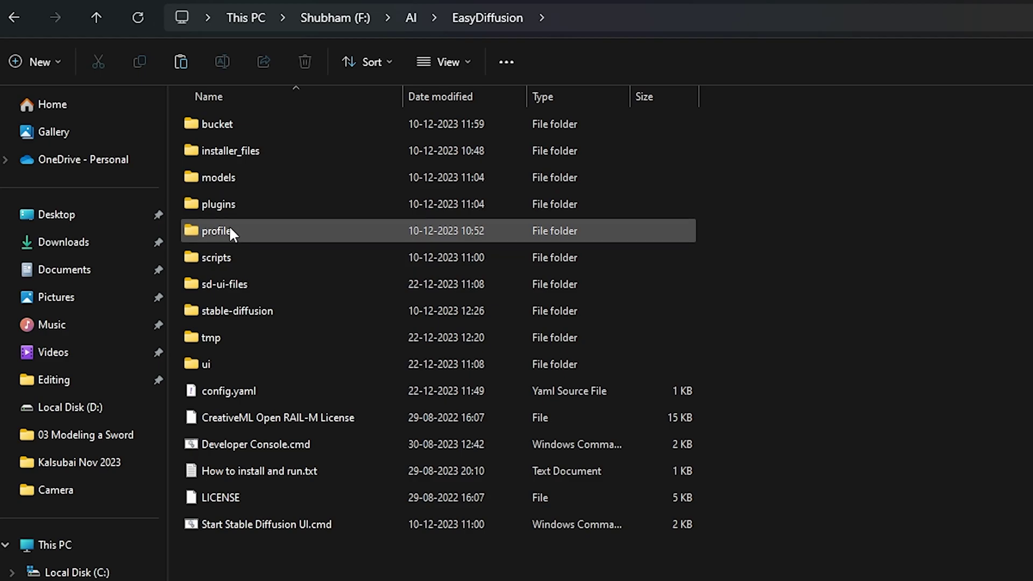
Go to models/stable-diffusion and select realisticVisionV60B1_v60B1VAE.safetensors.
double_click(240, 174)
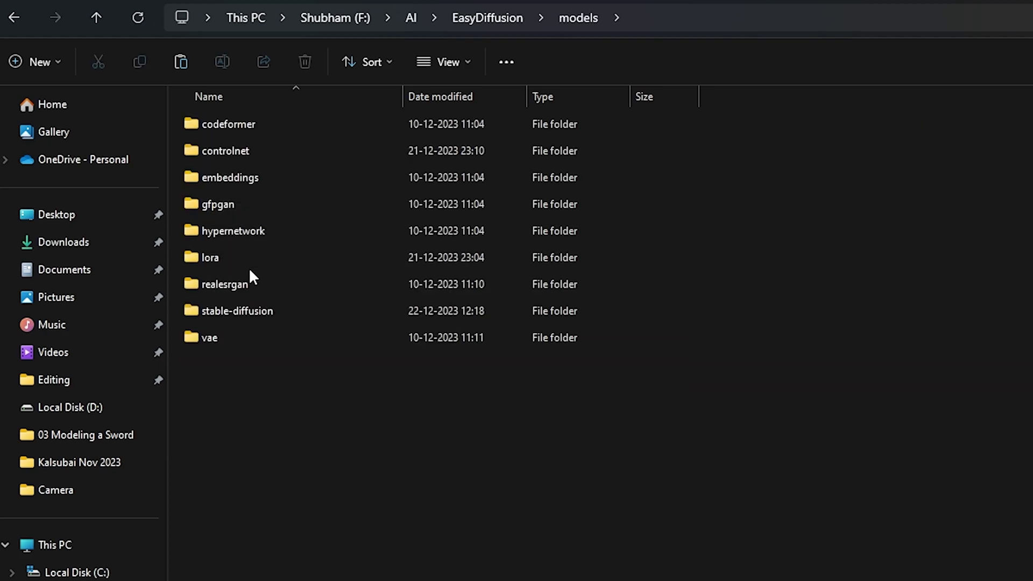
double_click(253, 307)
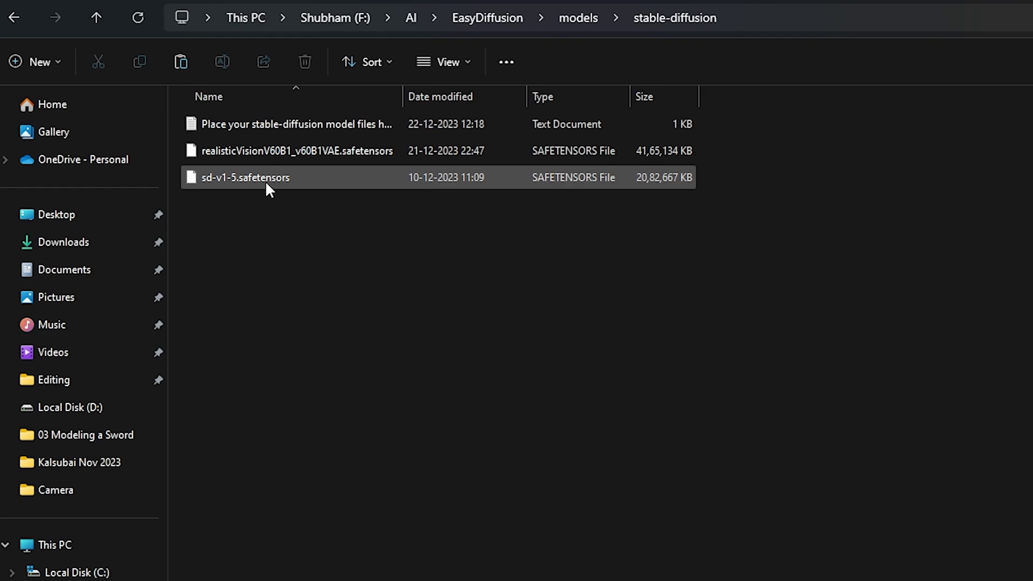
left_click(334, 158)
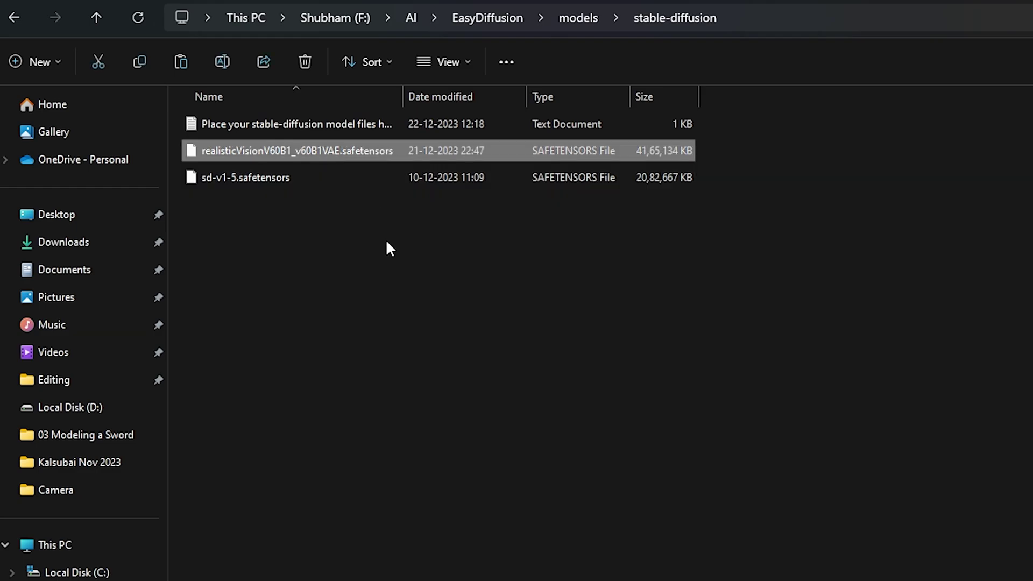
Generate a 'pretty girl in the park' photo from a fresh prompt.
key("ctrl+a")
type("a g")
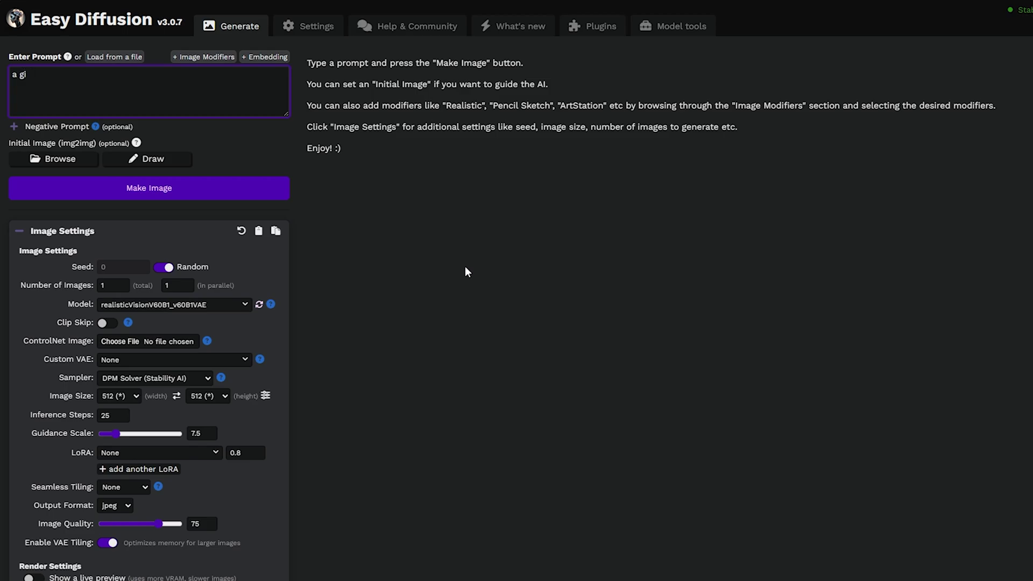
key("BackSpace")
key("BackSpace")
type("pretty girl in the park")
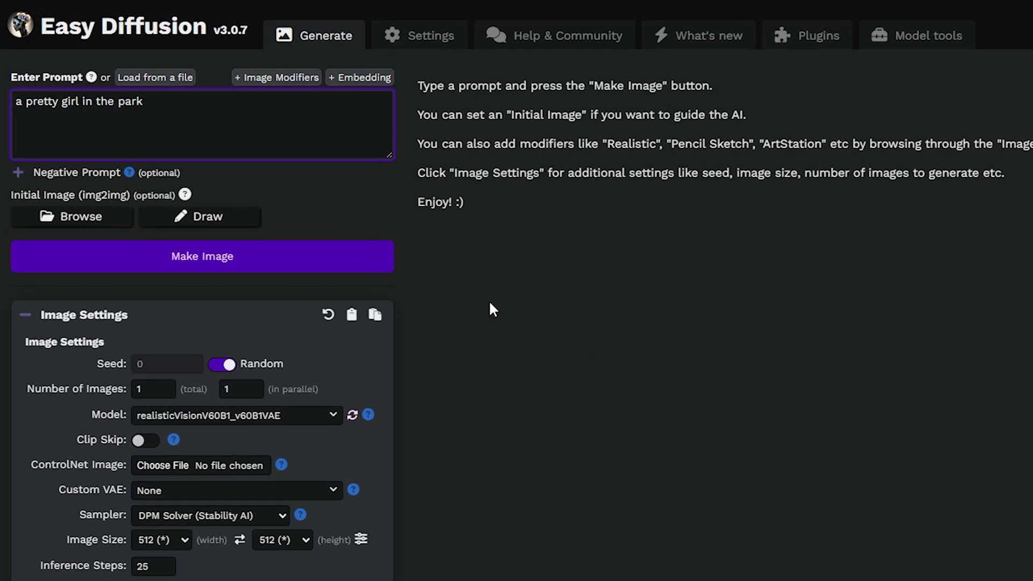
left_click(266, 258)
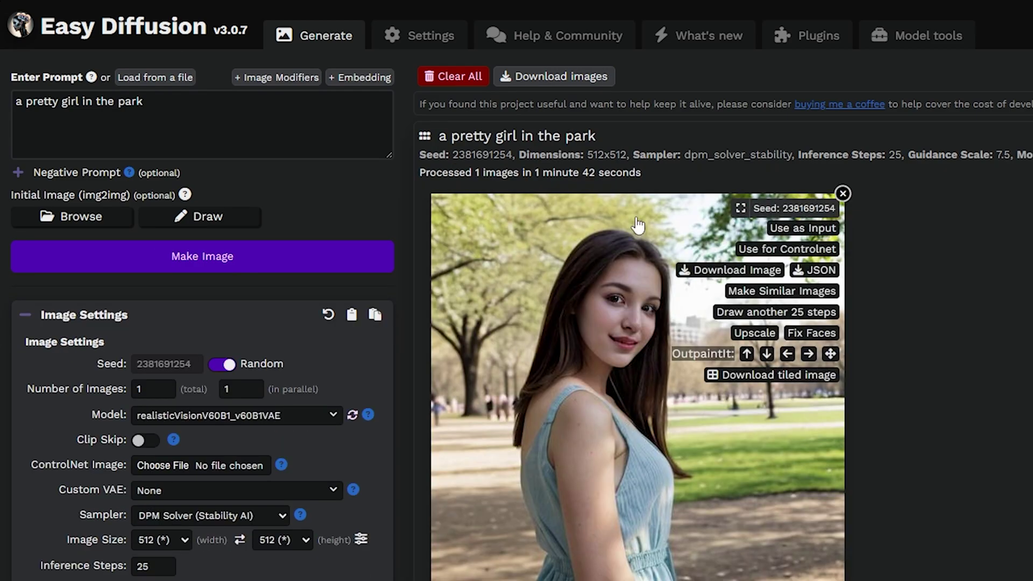
Make a woods version from the park photo, then remove it and the starting image.
left_click(802, 229)
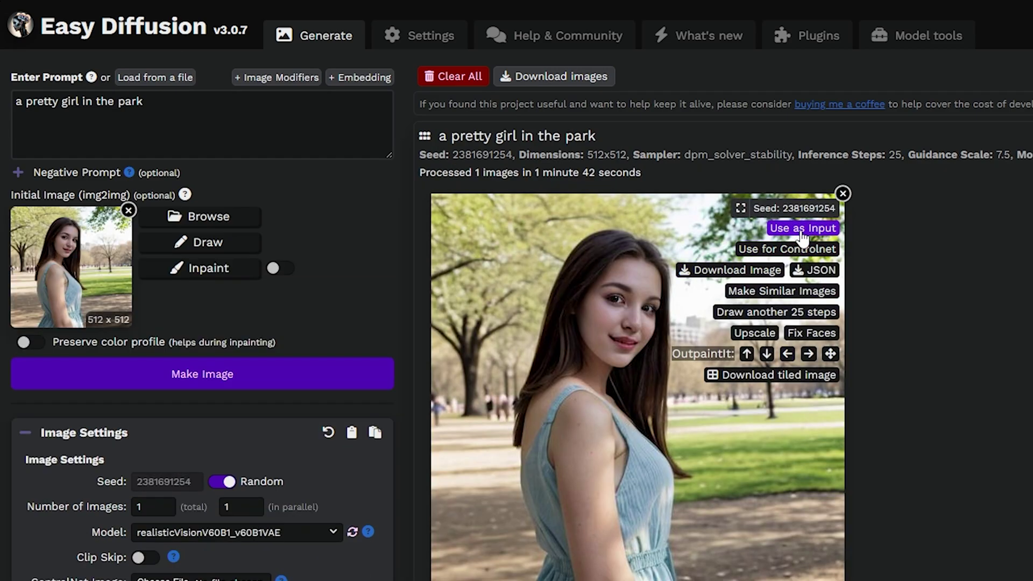
double_click(130, 101)
type("woods")
left_click(236, 374)
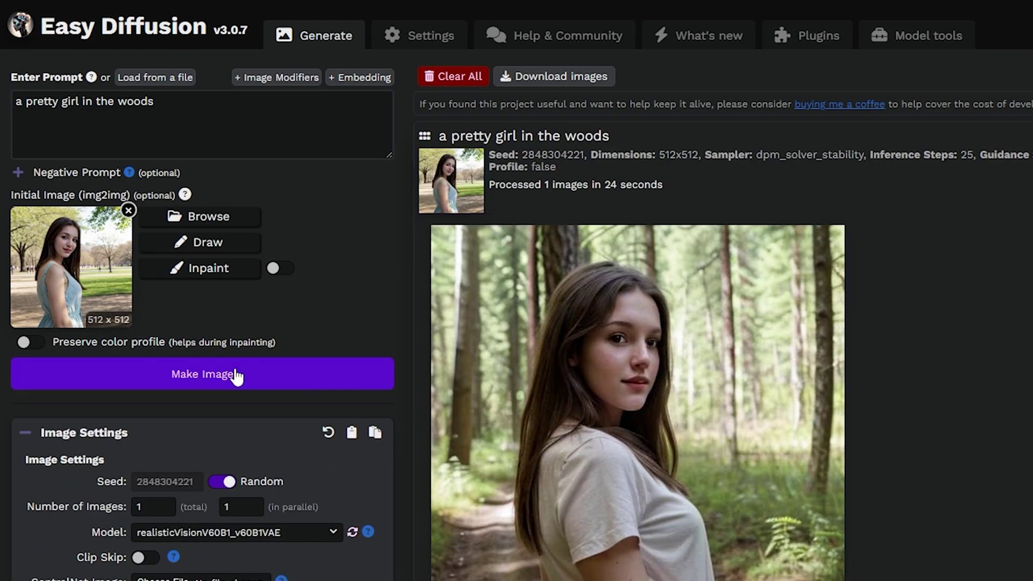
scroll(419, 478, "down", 3)
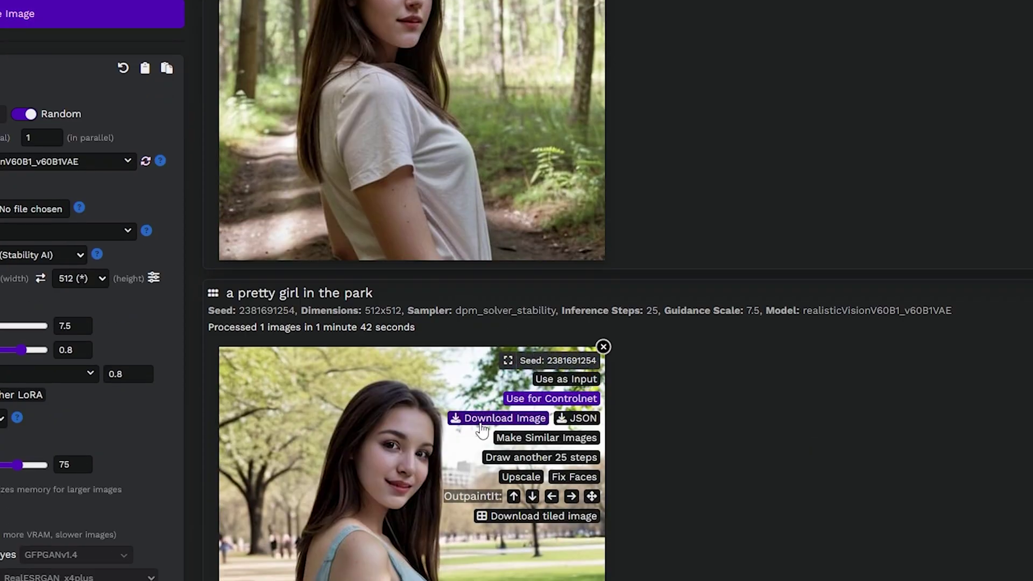
scroll(420, 477, "up", 3)
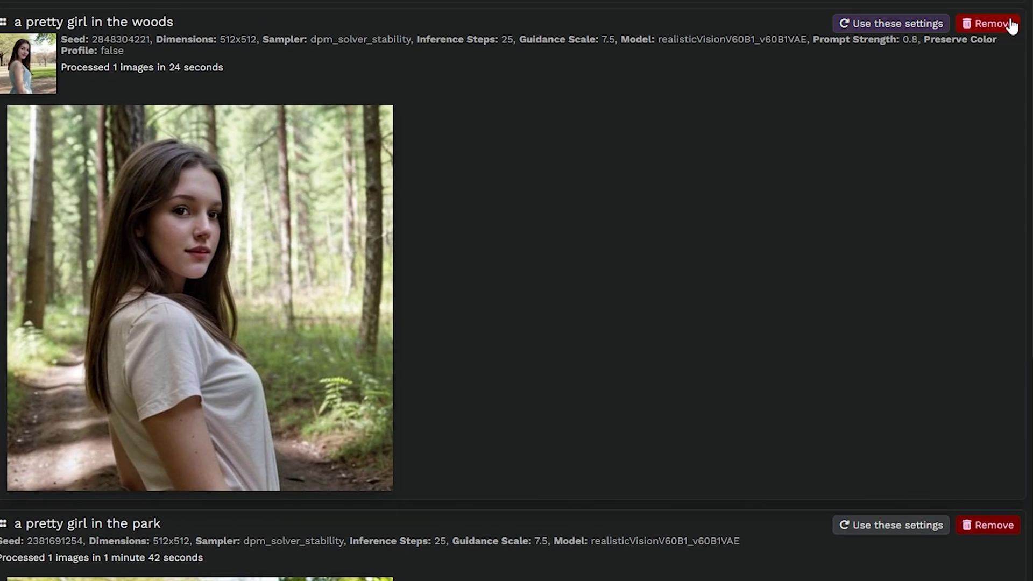
left_click(1012, 27)
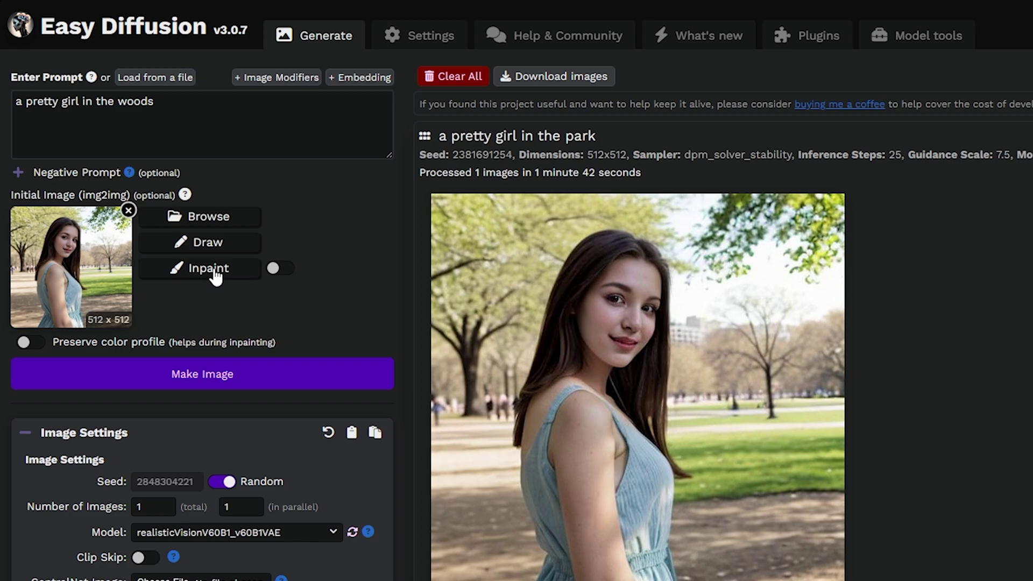
left_click(129, 211)
Generate a close-up of 'jenny' in the woods, then a park version from it.
left_click(63, 101)
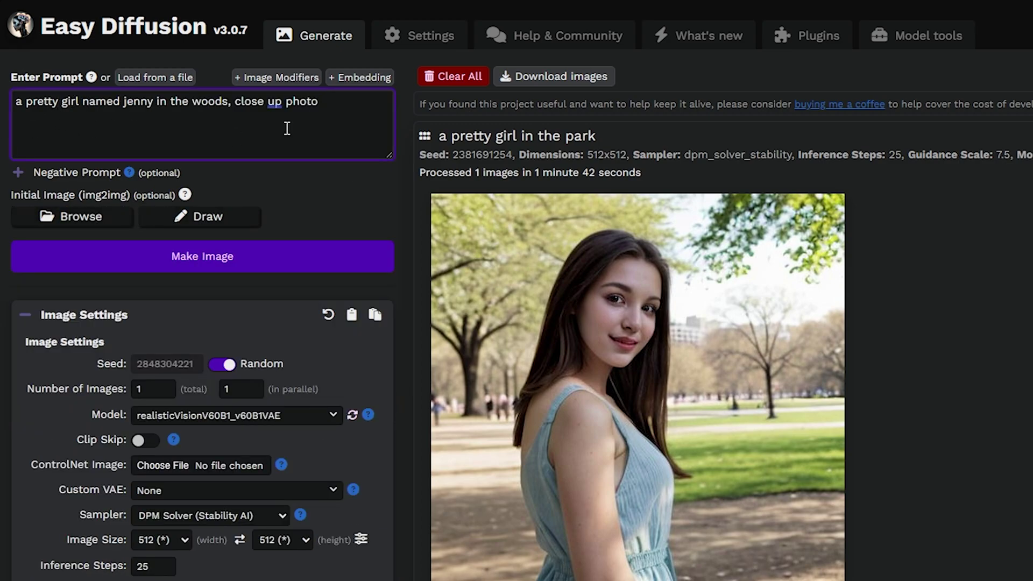
left_click(275, 256)
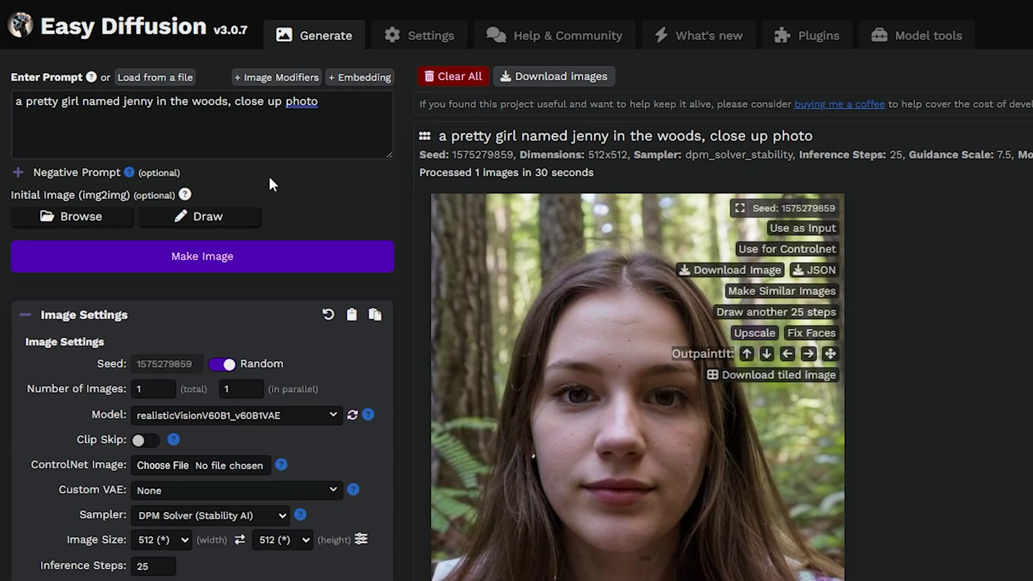
left_click(791, 227)
type("park")
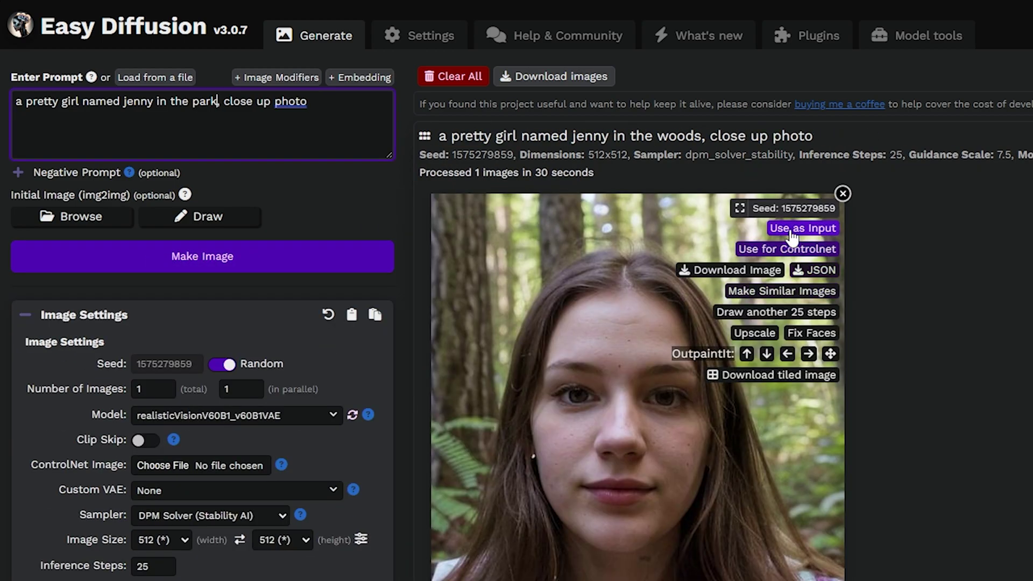
left_click(281, 384)
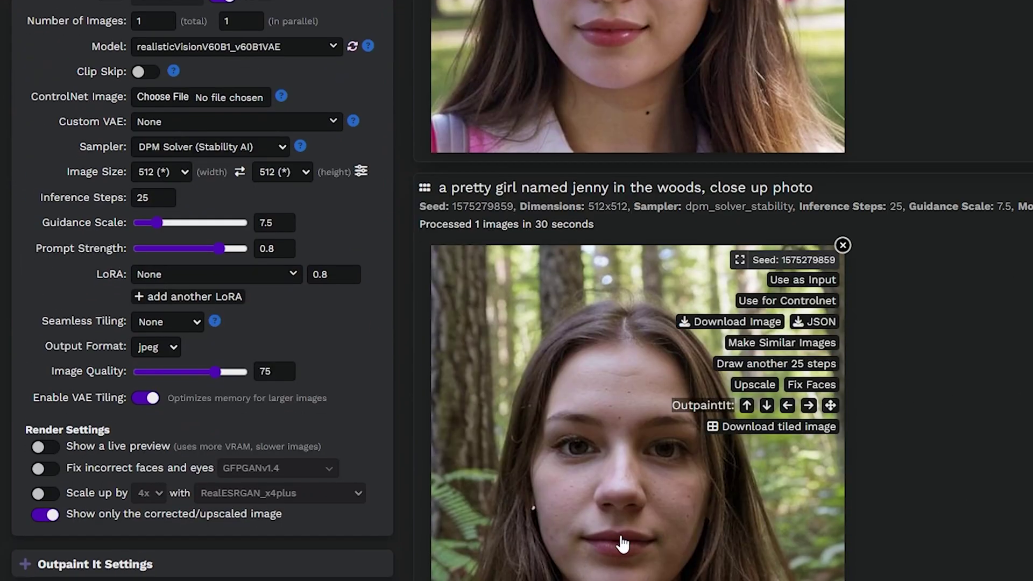
scroll(83, 495, "up", 3)
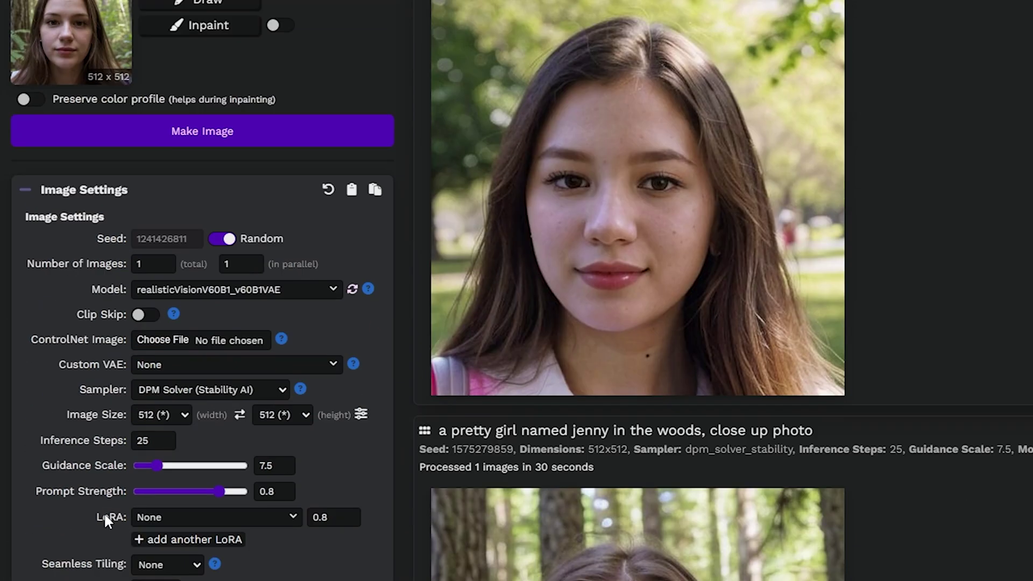
Choose the MengX girl_Mix_V40 LoRA and select its 0.8 strength value.
left_click(239, 517)
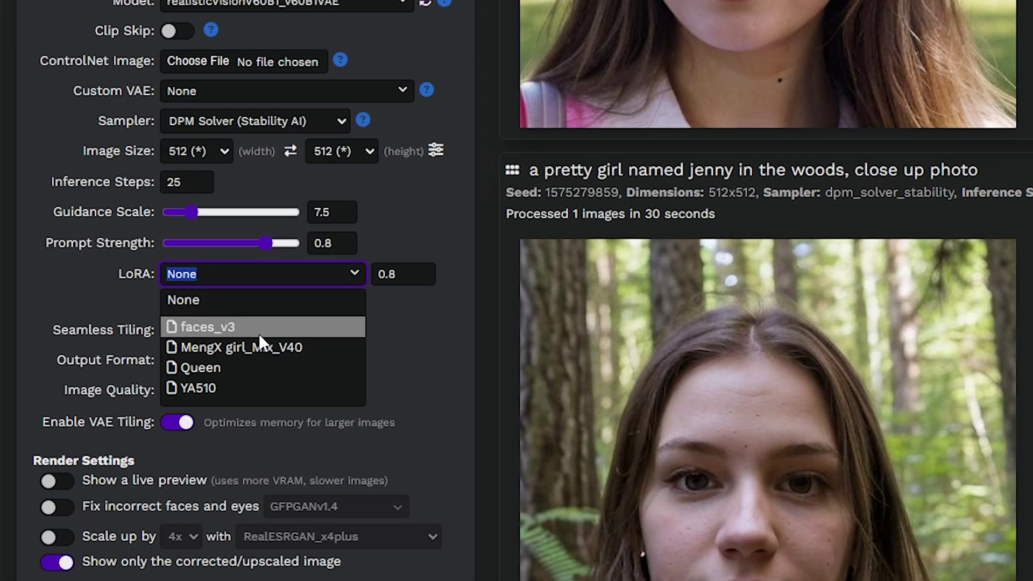
left_click(403, 331)
left_click(237, 271)
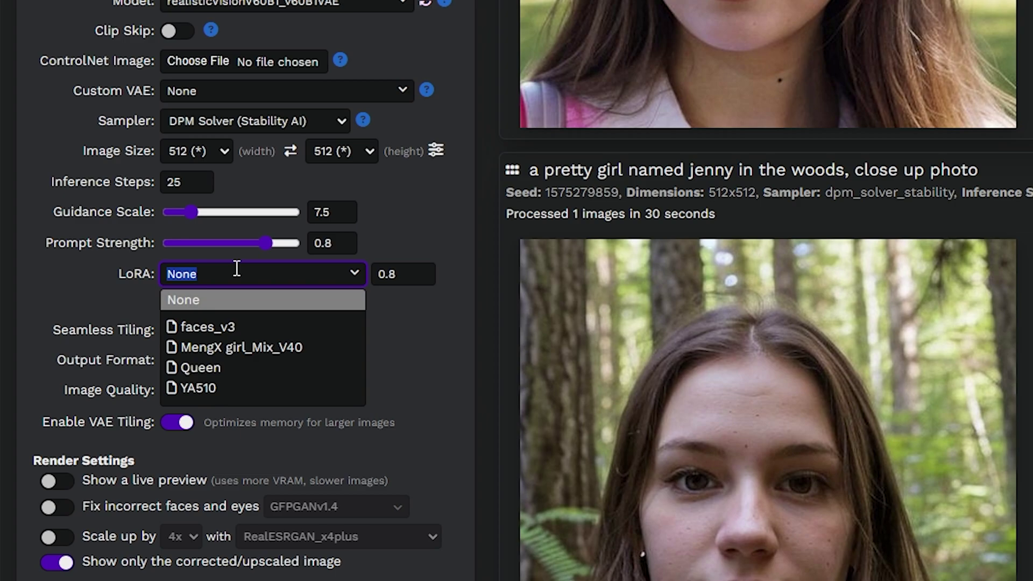
left_click(242, 348)
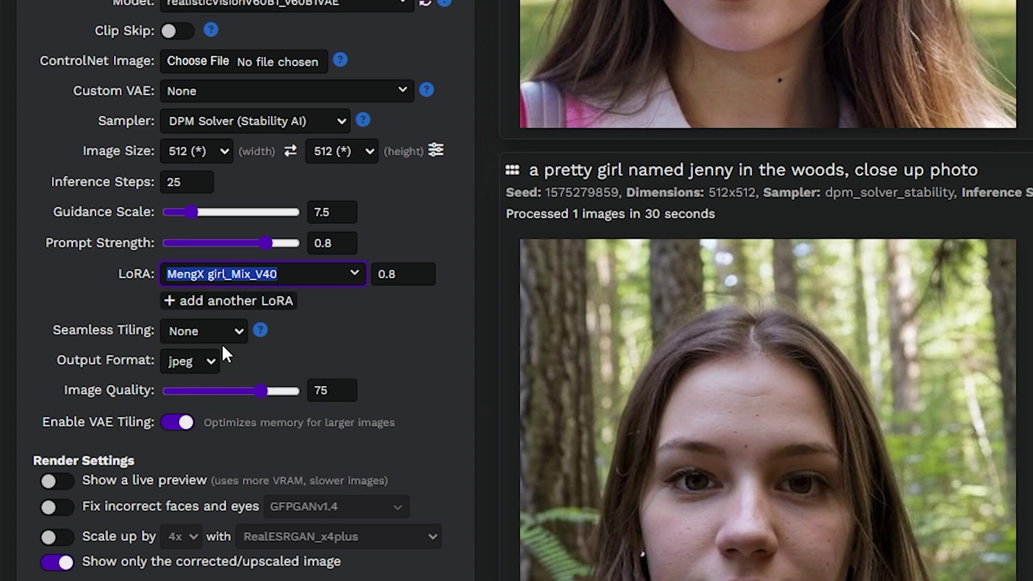
left_click(384, 273)
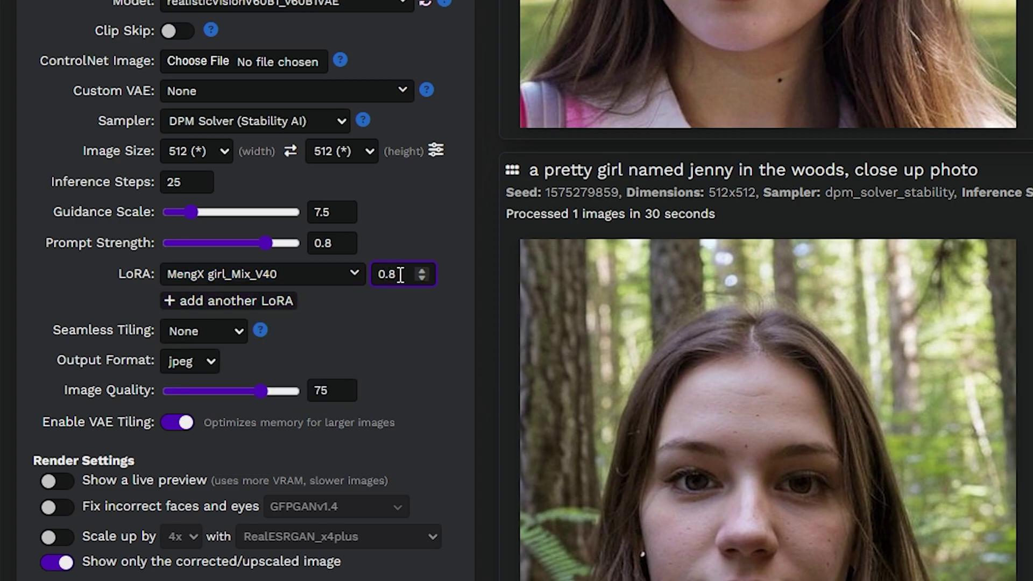
left_click_drag(400, 275, 365, 282)
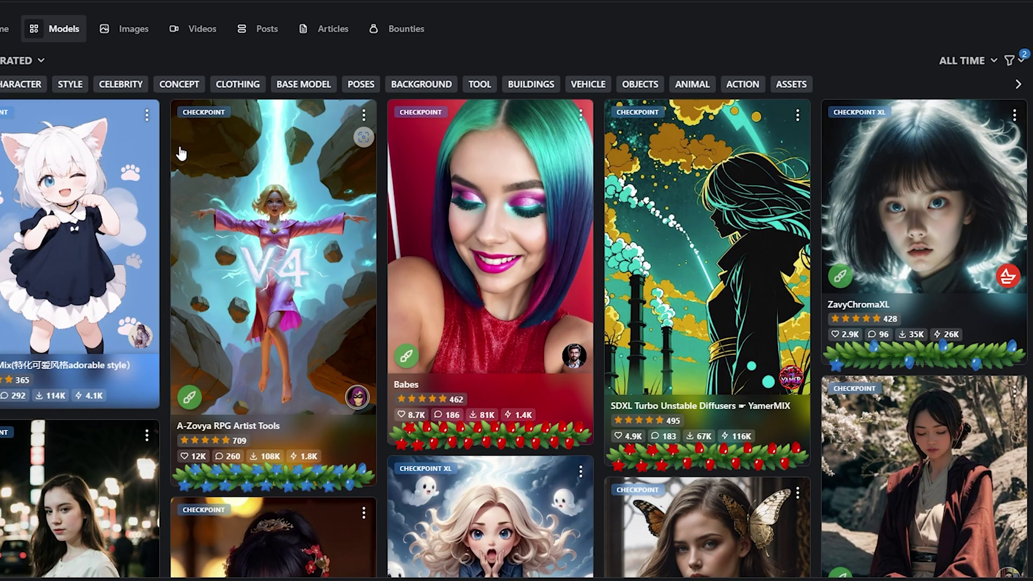
Filter Civitai's model results to LoRA only, replacing the Checkpoint filter.
left_click(1022, 63)
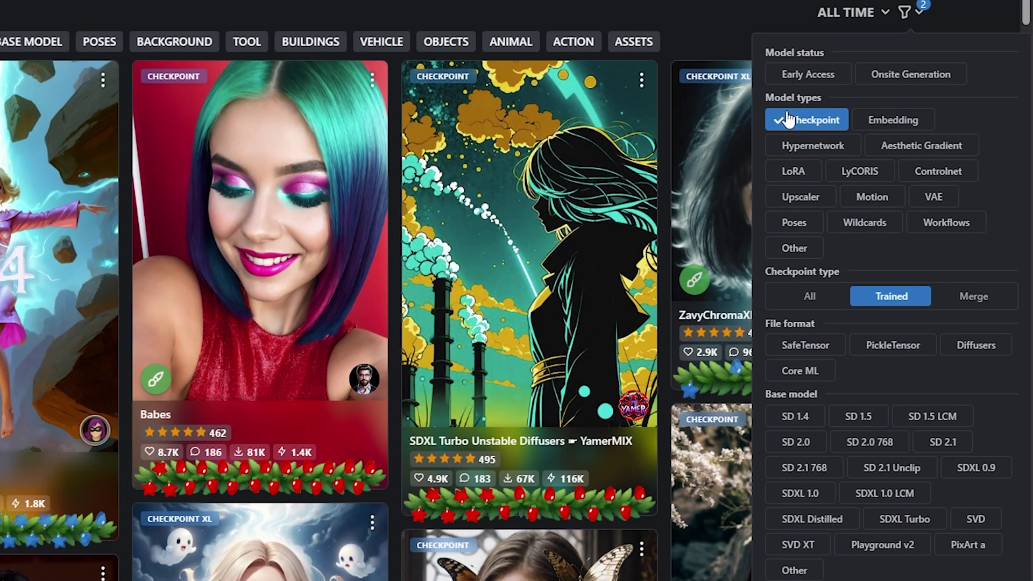
left_click(922, 150)
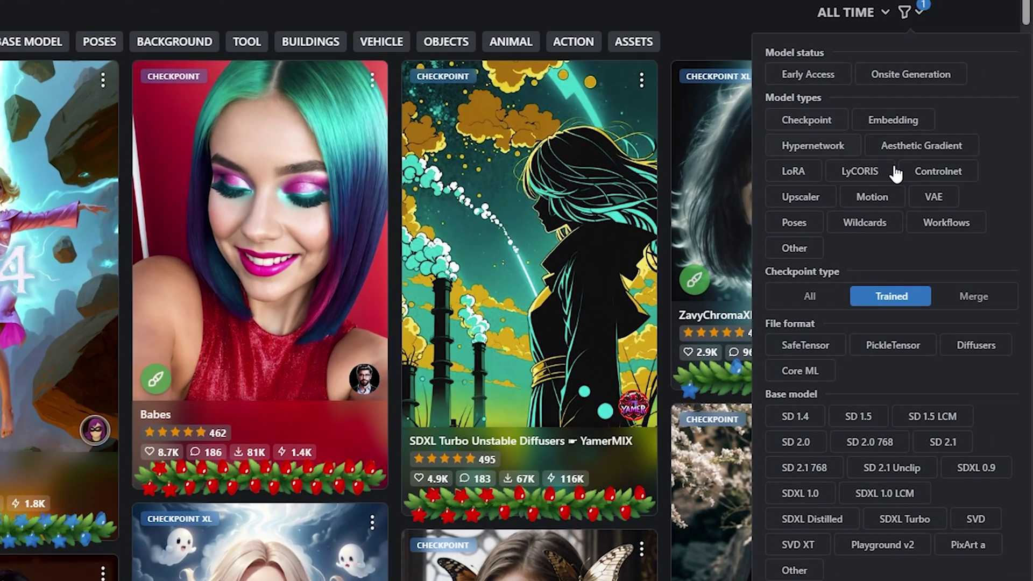
left_click(796, 170)
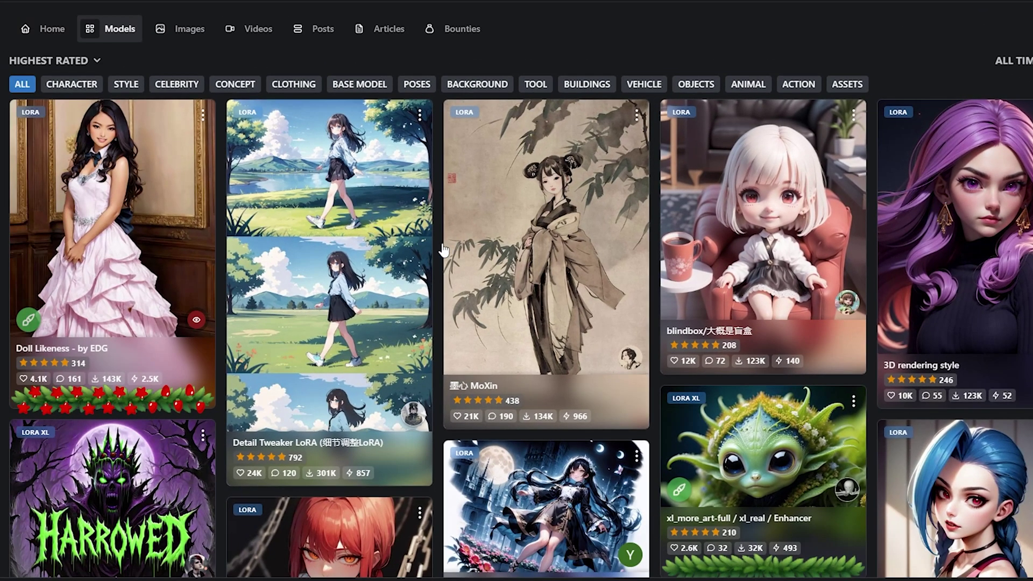
scroll(442, 252, "down", 4)
scroll(418, 316, "down", 4)
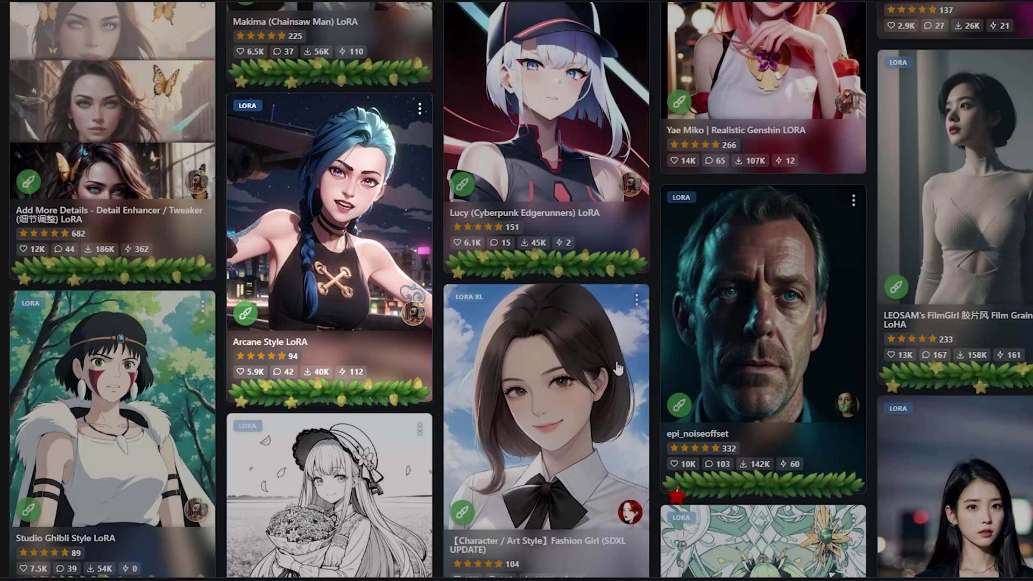
scroll(618, 368, "down", 4)
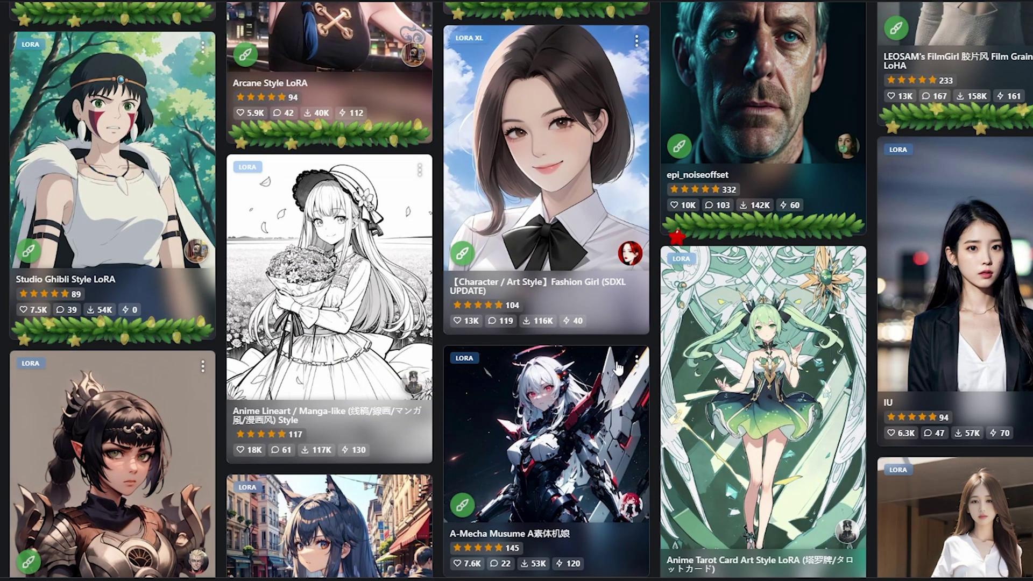
scroll(619, 369, "down", 4)
scroll(618, 367, "down", 5)
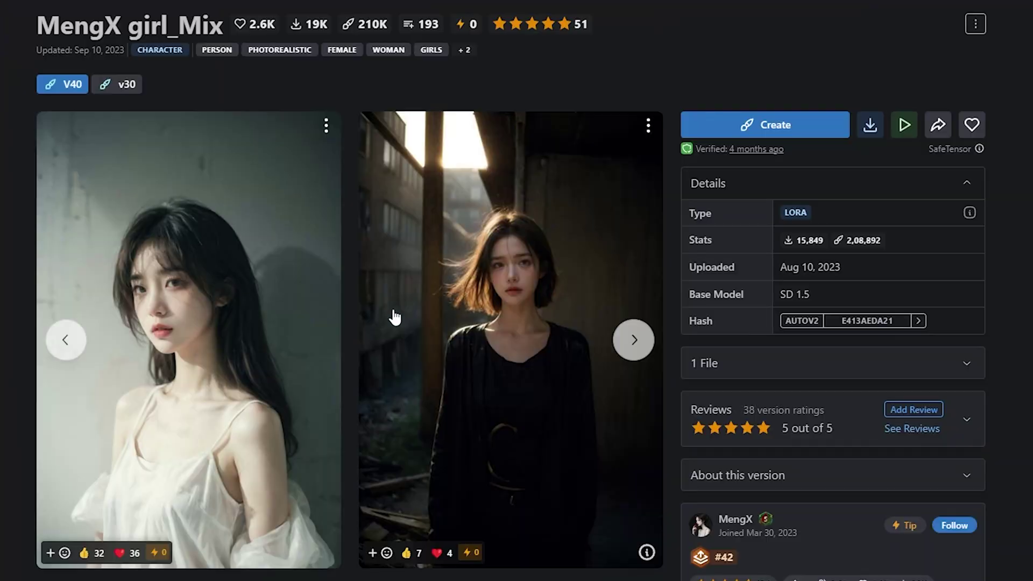
Browse MengX girl_Mix example images and bring up its 288 MB SafeTensor download.
left_click(634, 340)
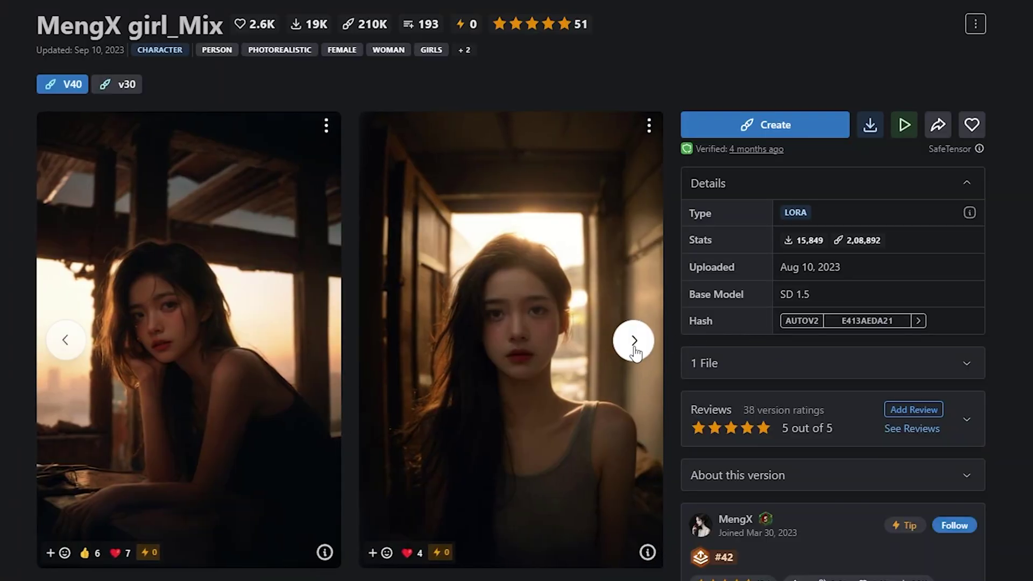
left_click(632, 343)
left_click(635, 341)
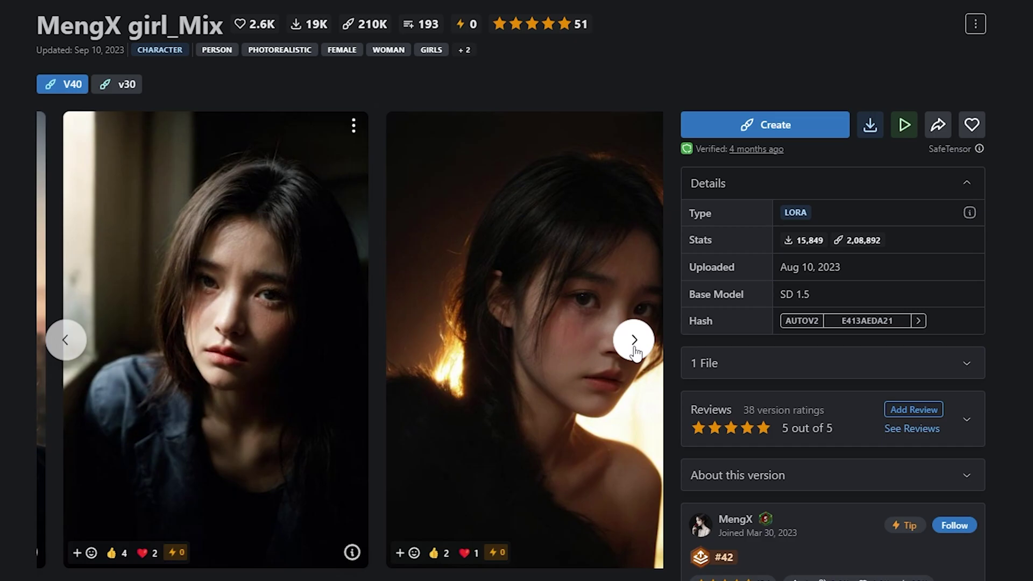
left_click(634, 343)
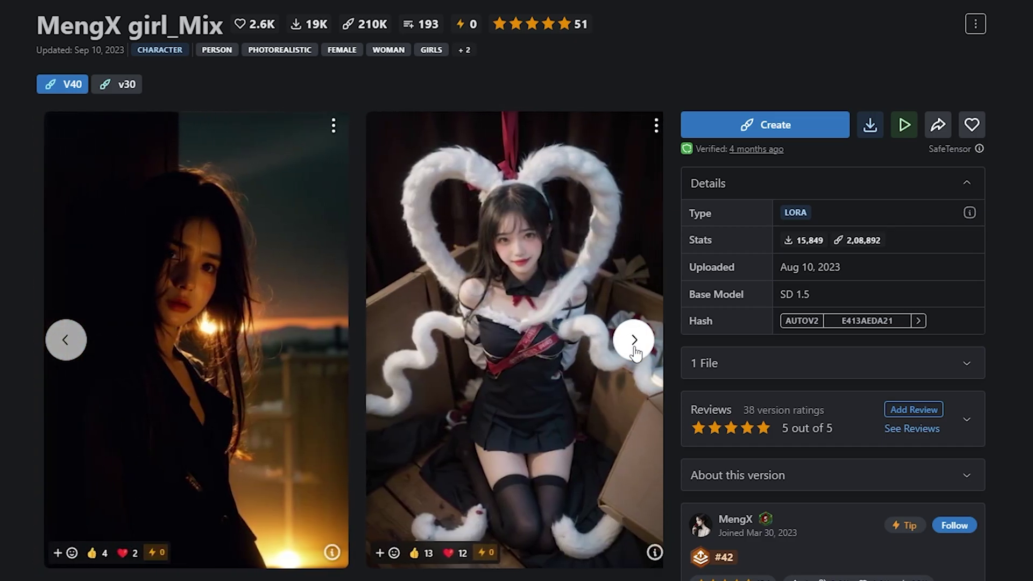
left_click(872, 125)
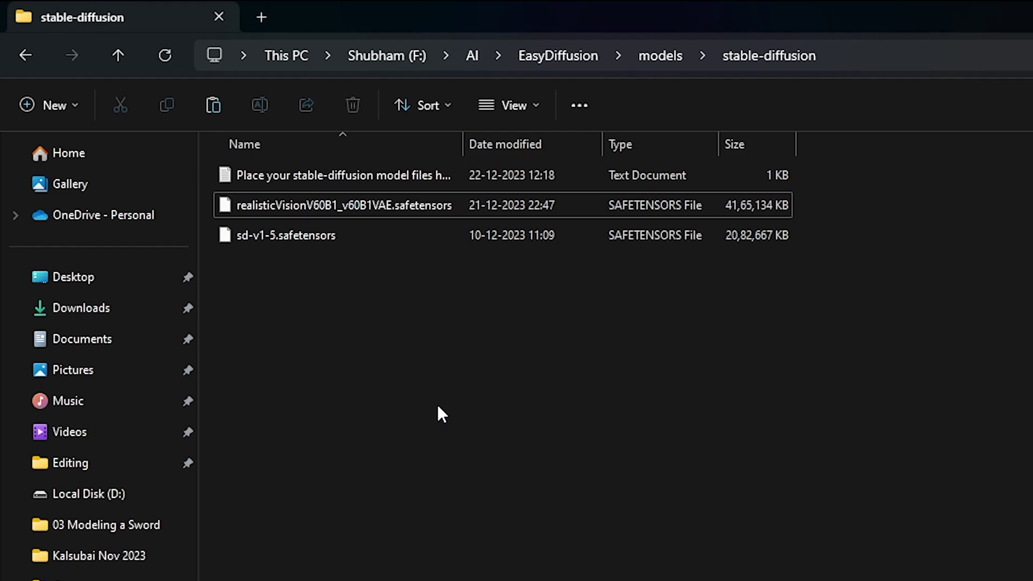
Move from stable-diffusion up to the models folder and into its lora subfolder.
key("BackSpace")
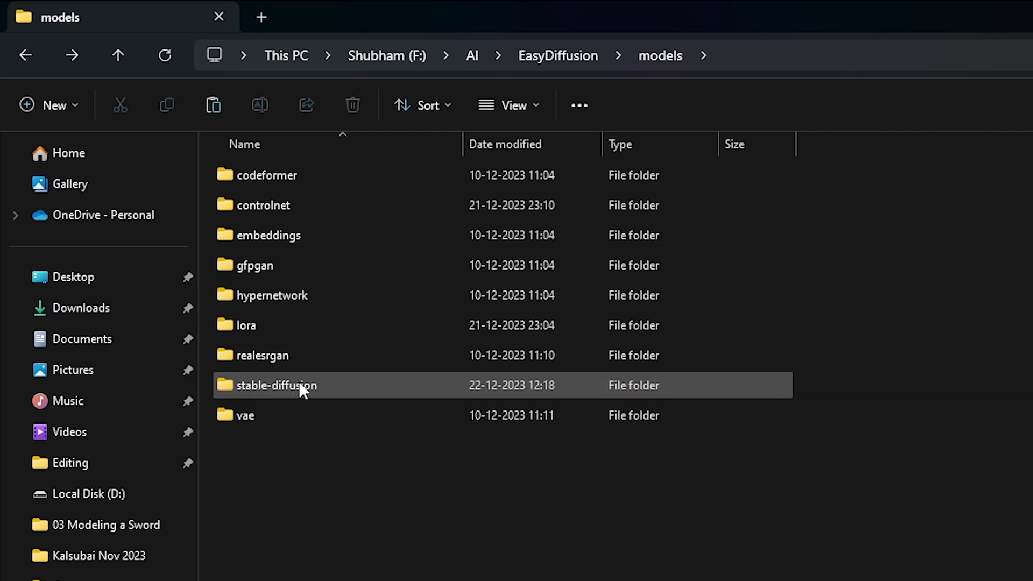
double_click(264, 323)
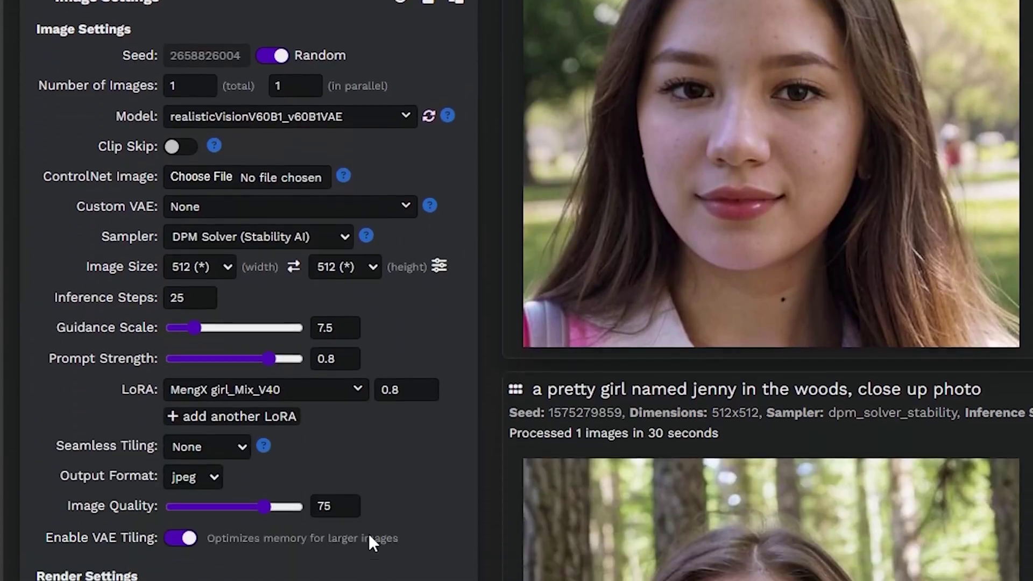
scroll(368, 537, "down", 2)
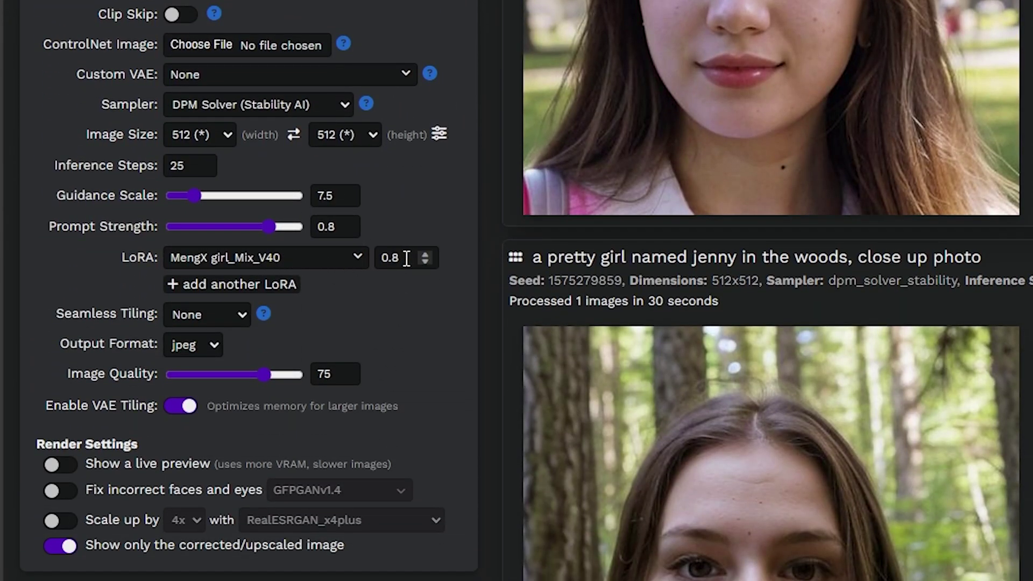
scroll(407, 258, "up", 3)
scroll(369, 503, "up", 3)
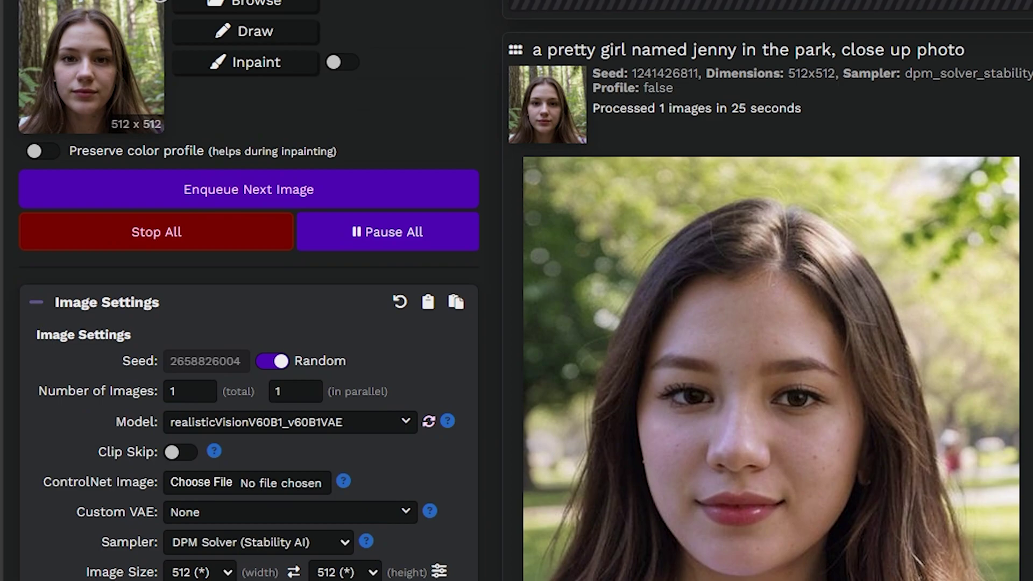